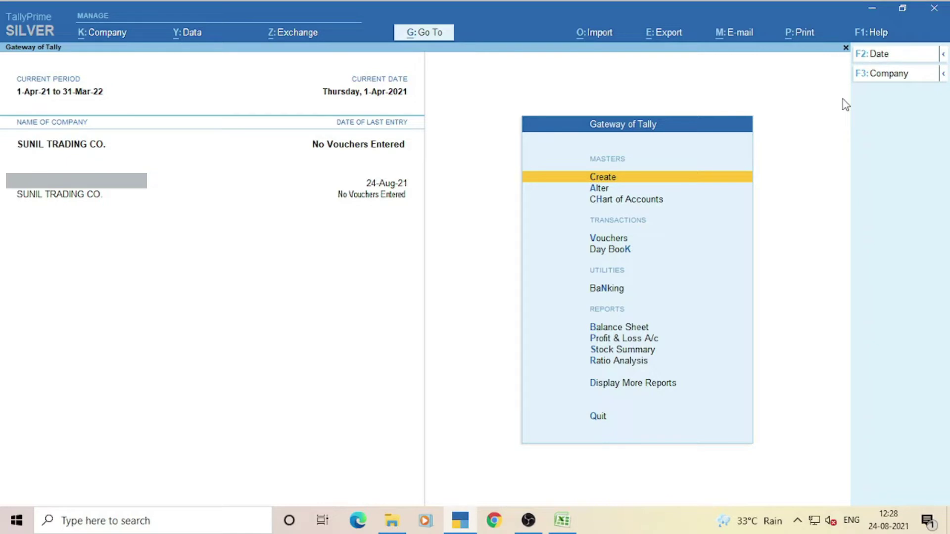
key(Down)
key(Down)
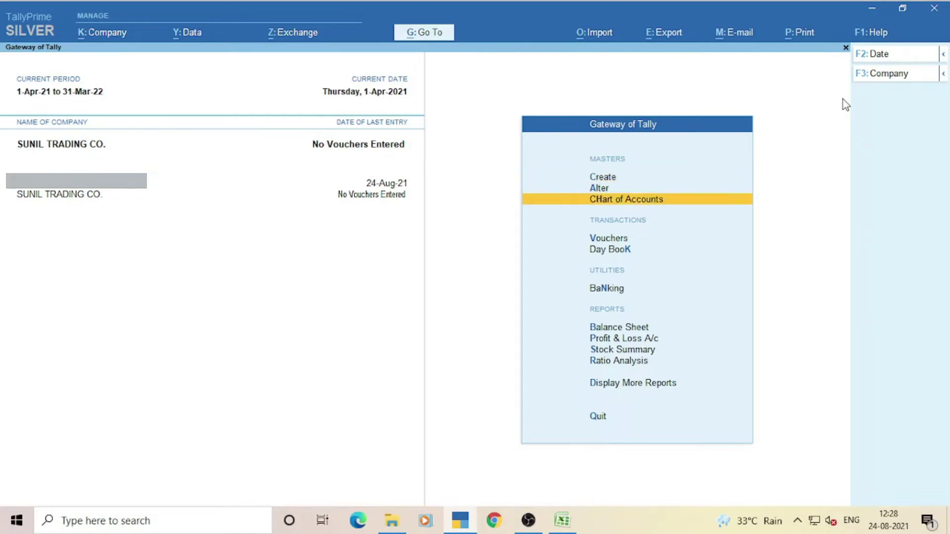
key(Down)
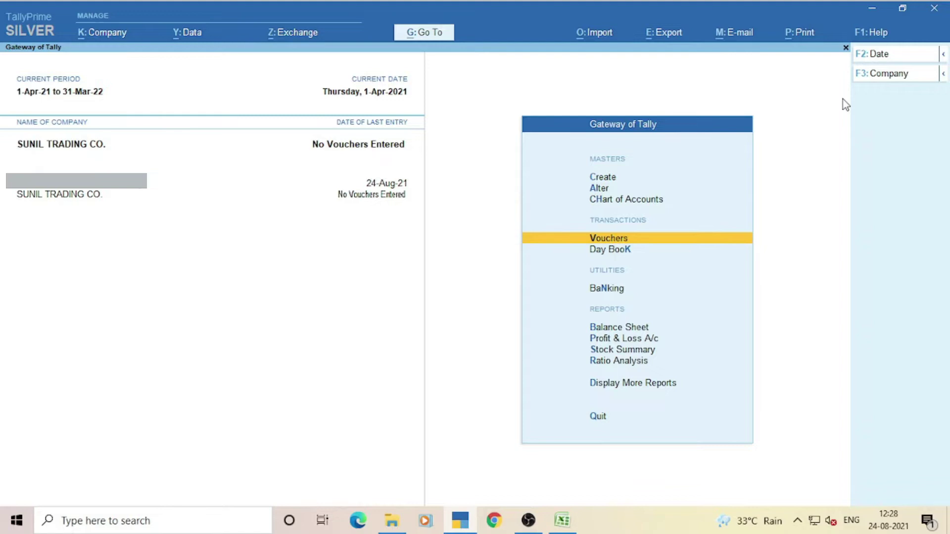
key(Down)
key(Down)
key(Down)
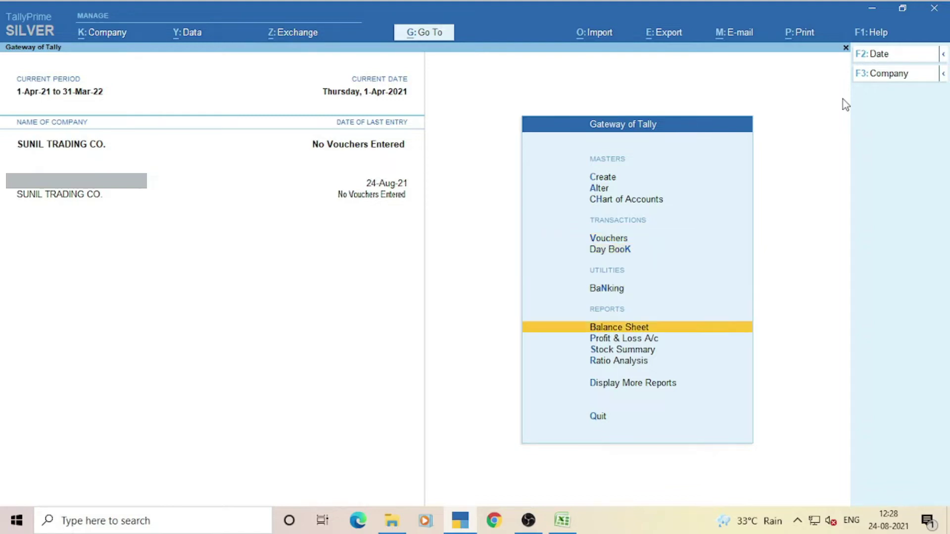
key(Down)
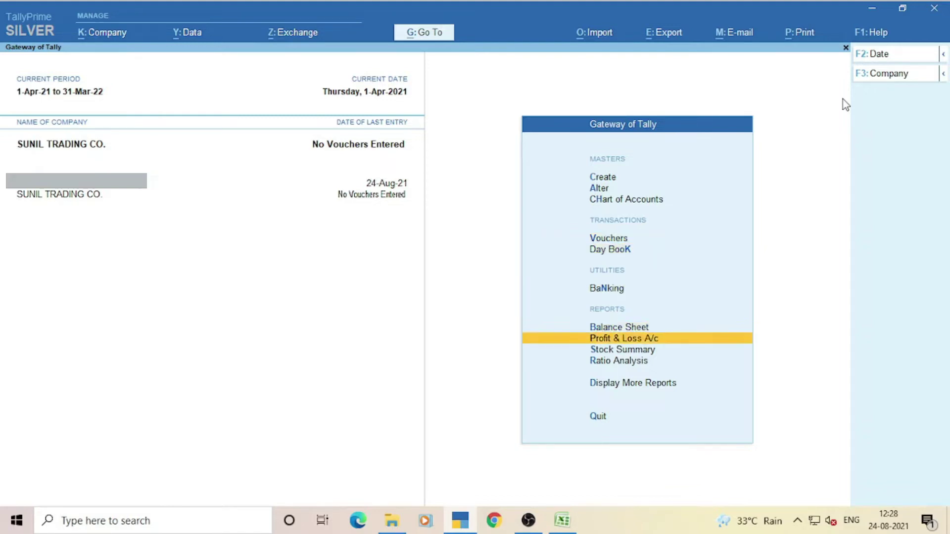
key(Up)
key(Down)
key(Down)
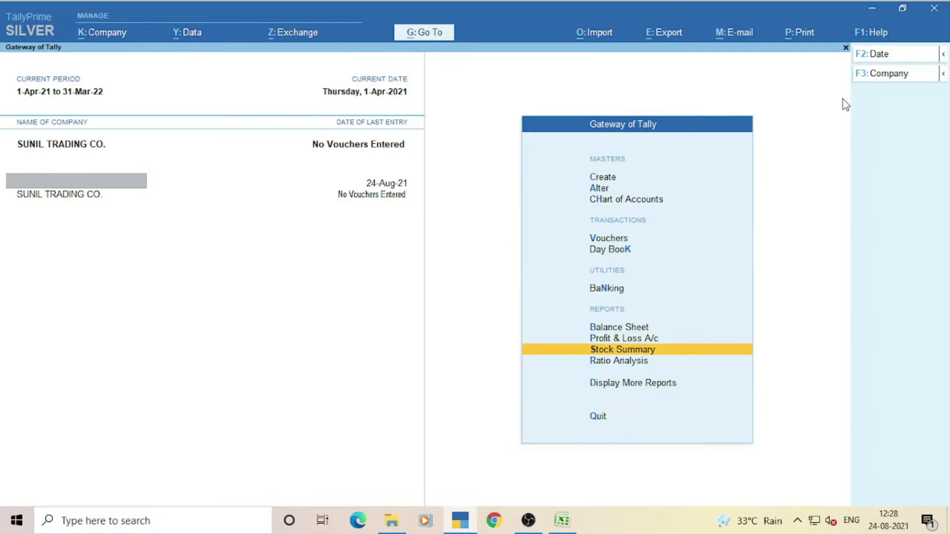
key(Down)
key(Down)
key(Down)
key(Down)
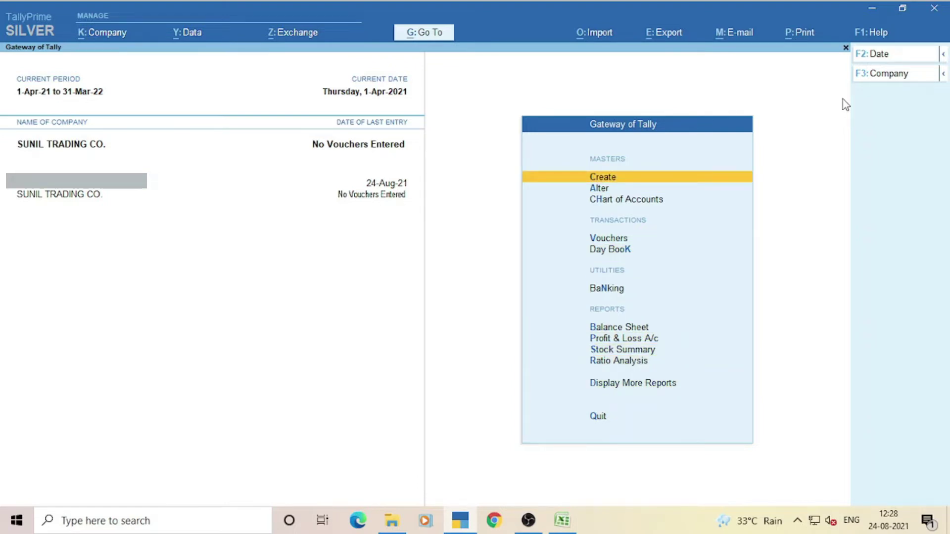
Examine the company's existing ledgers in the master alteration list, and return to the main gateway.
key(Down)
key(Return)
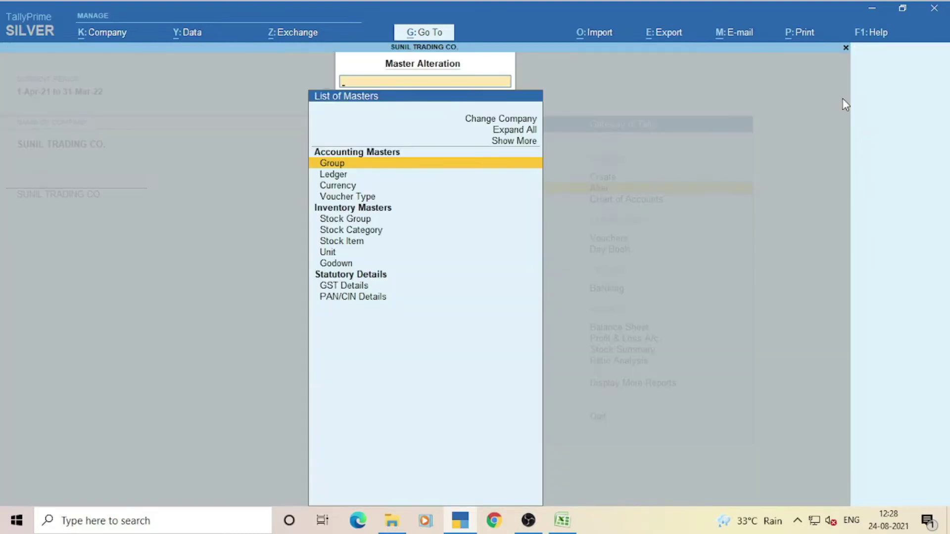
key(Down)
key(Return)
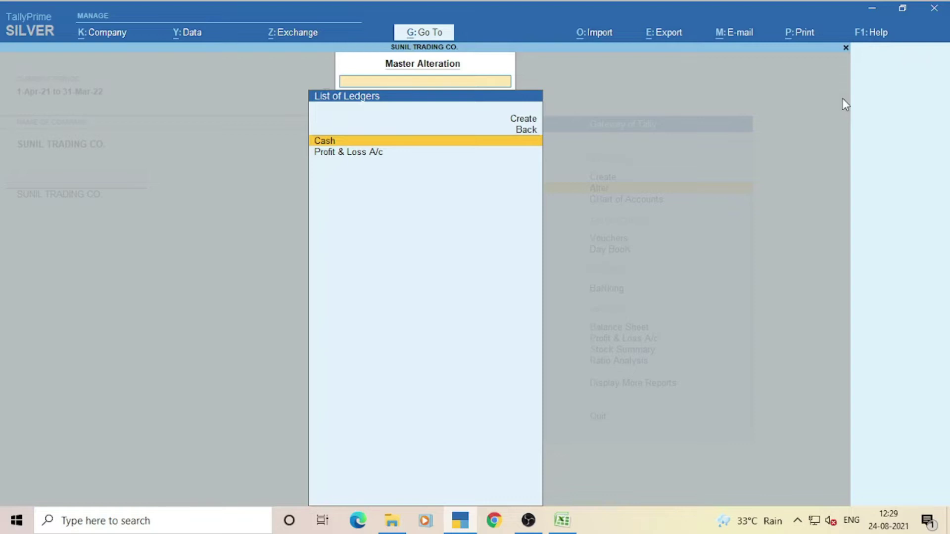
key(Down)
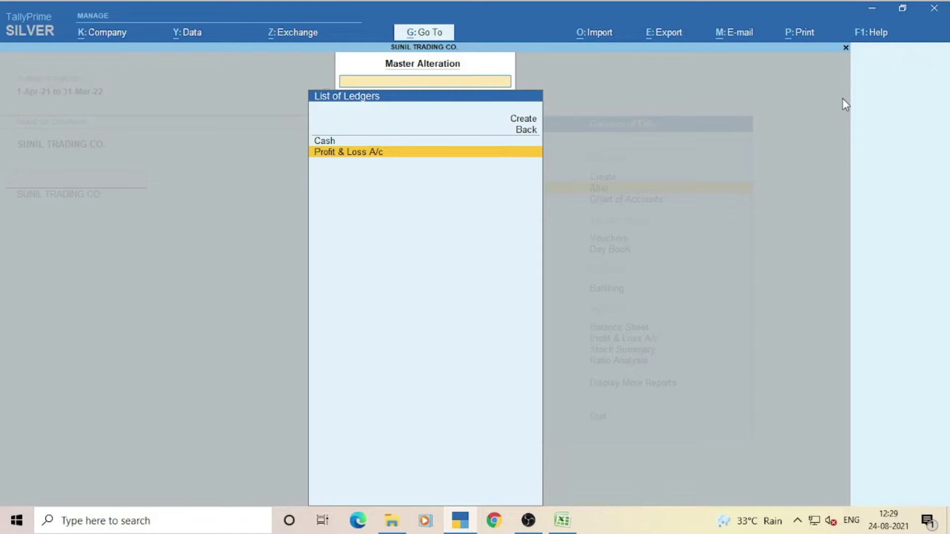
key(Up)
key(Up)
key(Up)
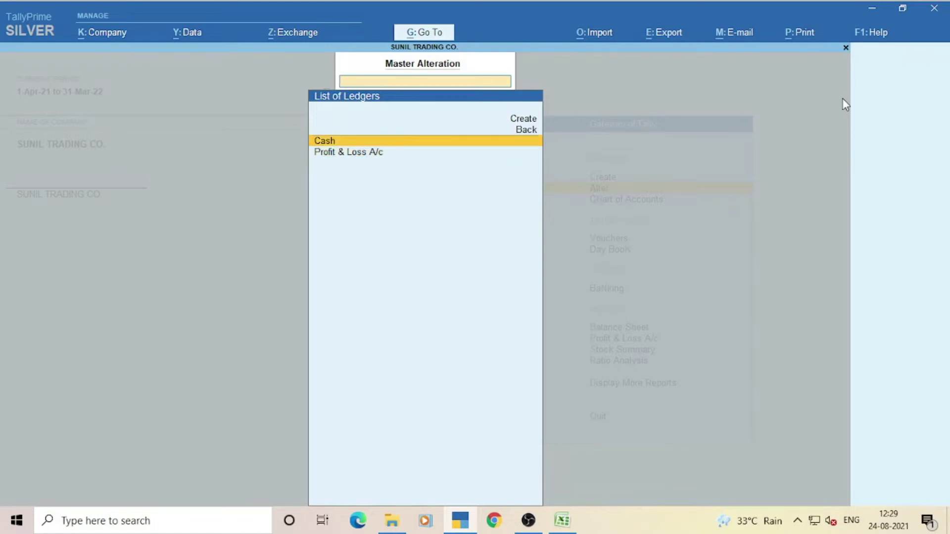
key(Escape)
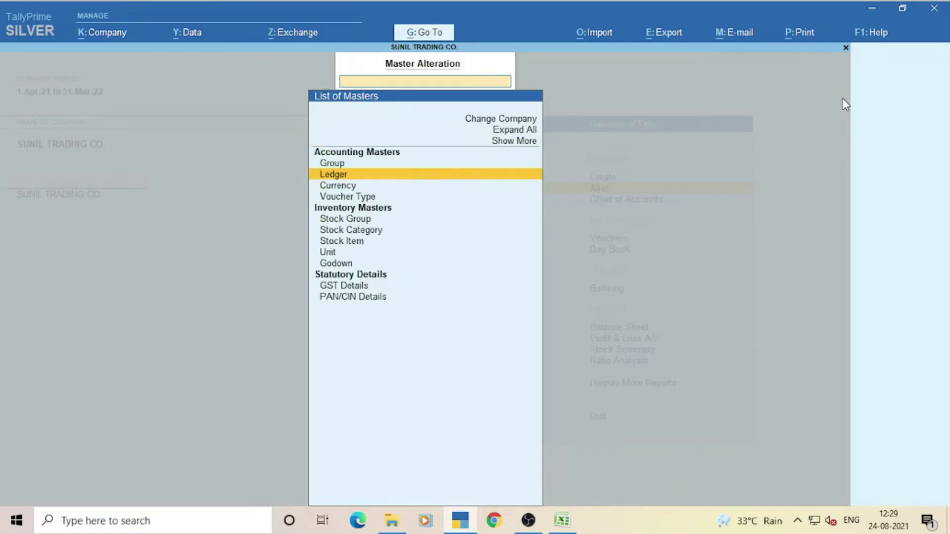
key(Escape)
Start creating a new ledger, enter the creditor's name followed by CR as its name, and leave the alias blank.
key(Up)
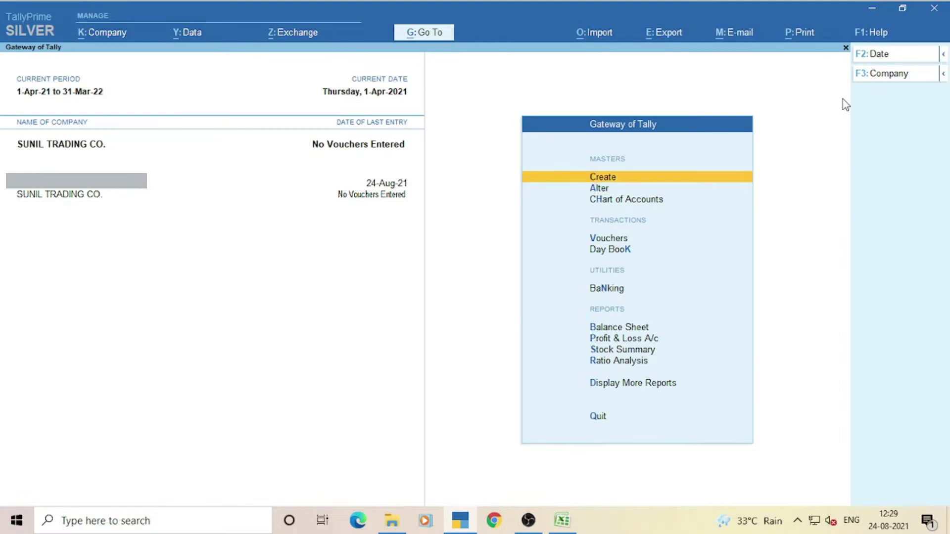
key(Return)
key(Down)
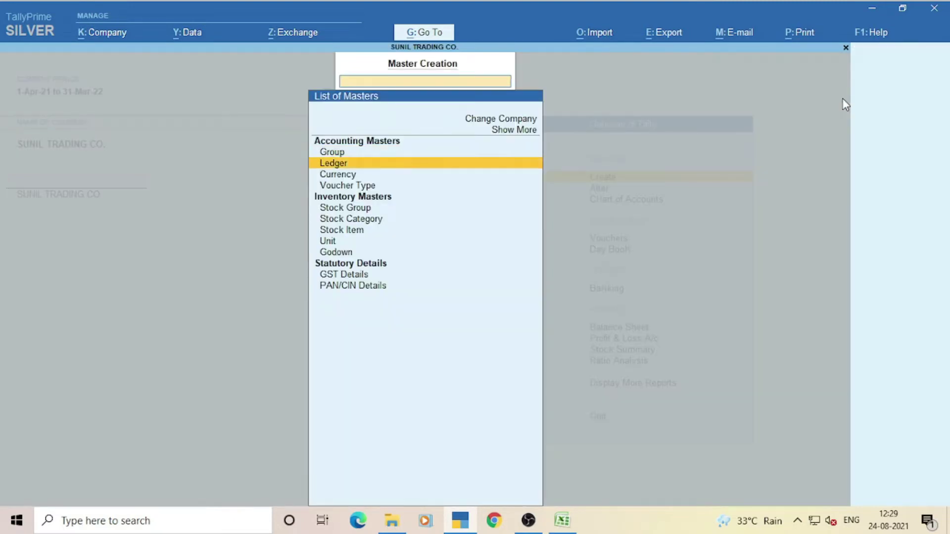
key(Return)
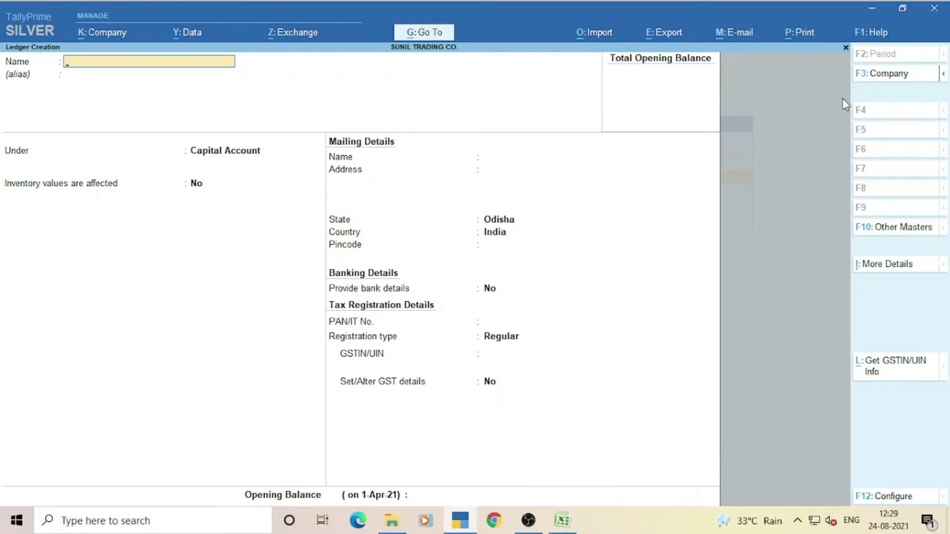
text(BIKASH CR)
key(Return)
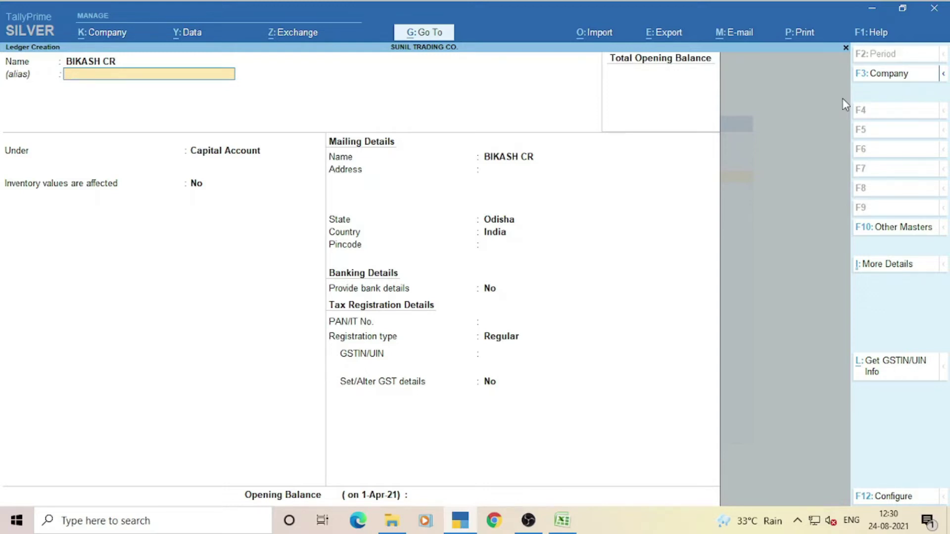
key(Return)
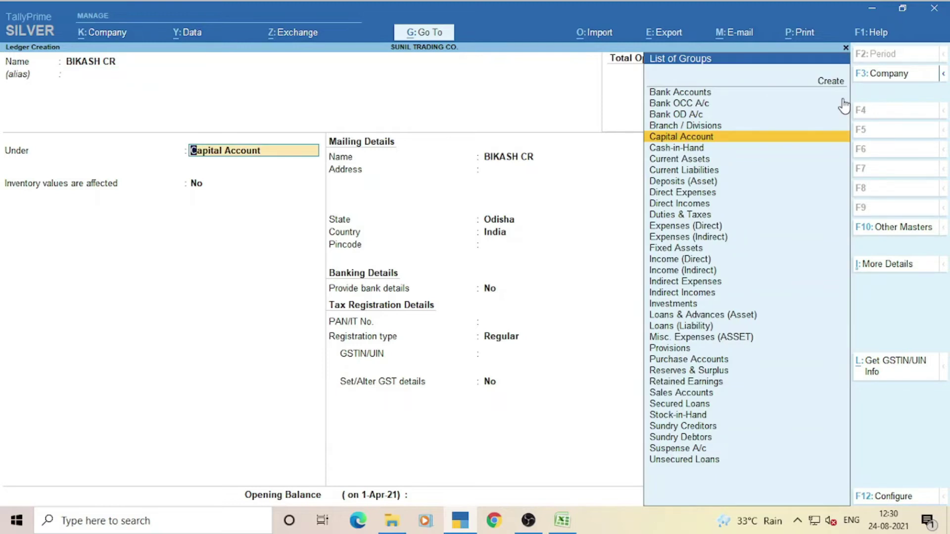
Look through the list of account groups available for the new ledger.
key(Down)
key(Down)
key(Down)
key(Down)
key(Down)
key(Down)
key(Down)
key(Down)
key(Down)
key(Down)
key(Down)
key(Down)
key(Down)
key(Down)
key(Down)
key(Down)
key(Down)
key(Down)
key(Down)
key(Down)
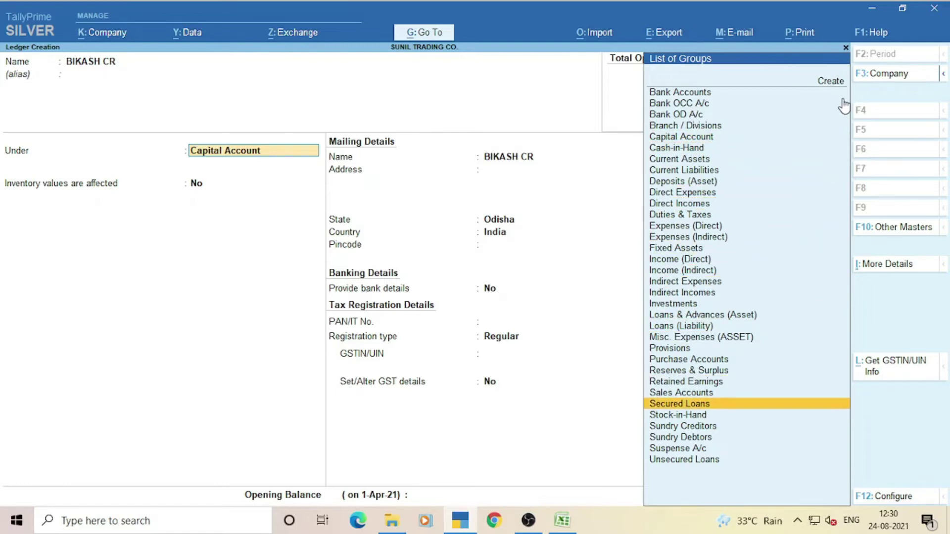
key(Up)
key(Up)
key(Up)
key(Up)
key(Up)
key(Up)
key(Up)
key(Up)
key(Up)
key(Up)
key(Up)
key(Up)
key(Up)
key(Up)
key(Up)
key(Up)
key(Up)
key(Up)
key(Up)
key(Up)
key(Up)
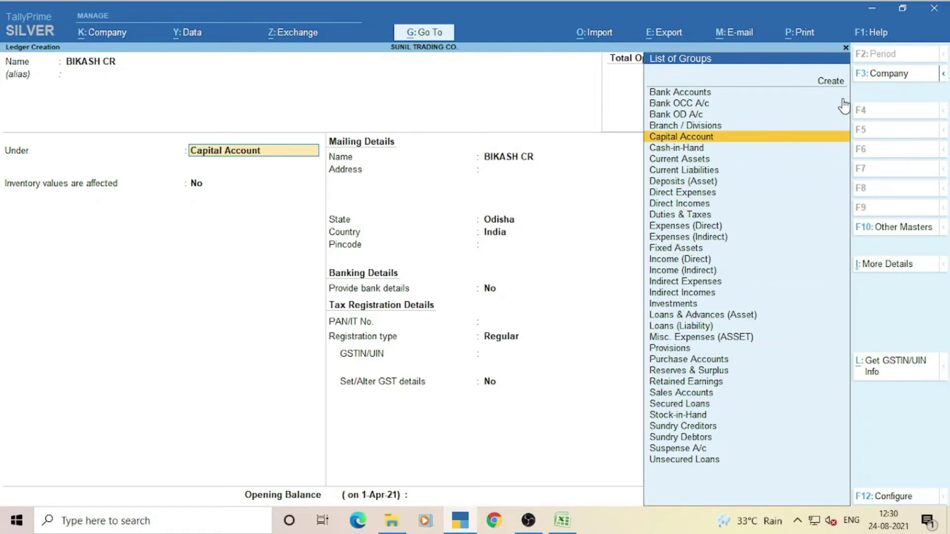
key(Up)
Place the new ledger under the Sundry Creditors group.
key(Down)
key(Down)
key(Down)
key(Down)
key(Down)
key(Down)
key(Down)
key(Down)
key(Down)
key(Down)
key(Down)
key(Down)
key(Down)
key(Down)
key(Down)
key(Down)
key(Down)
key(Down)
key(Down)
key(Down)
key(Down)
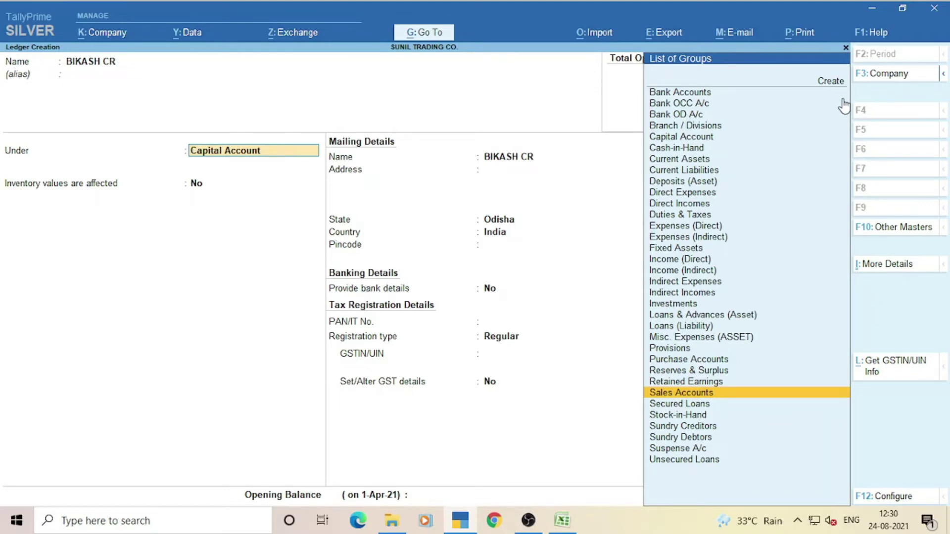
key(Down)
key(Down)
key(Down)
key(Down)
key(Up)
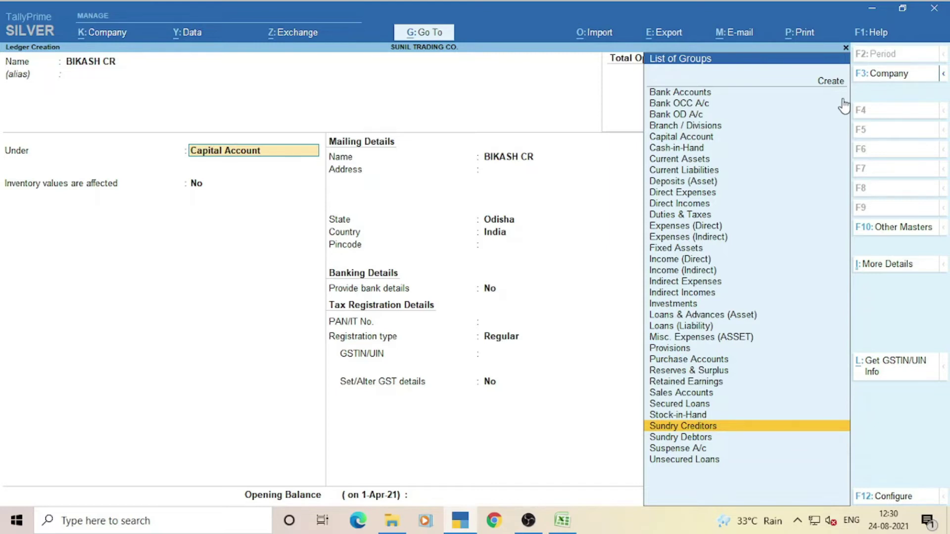
key(Return)
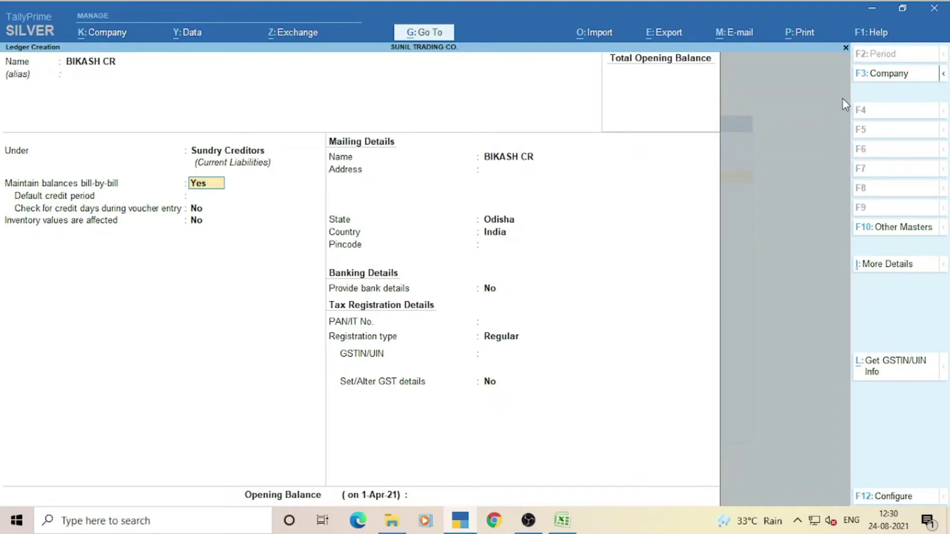
Keep bill-by-bill balances at Yes, leave the default credit period blank, and keep the credit days check at No.
key(Return)
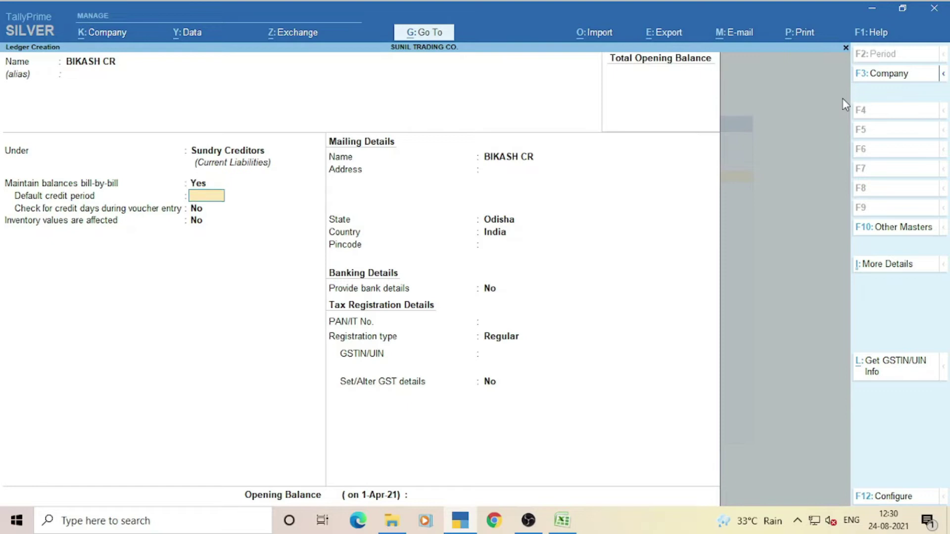
key(Return)
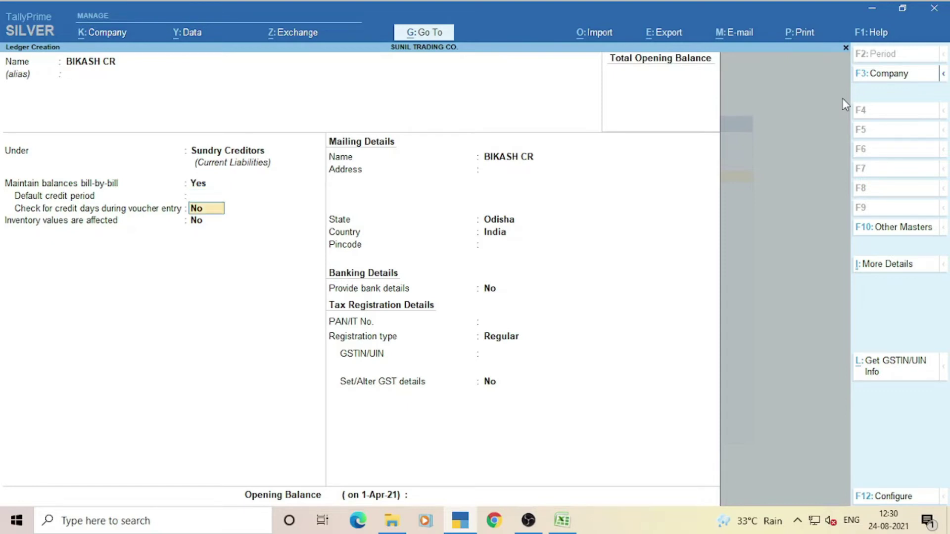
key(Return)
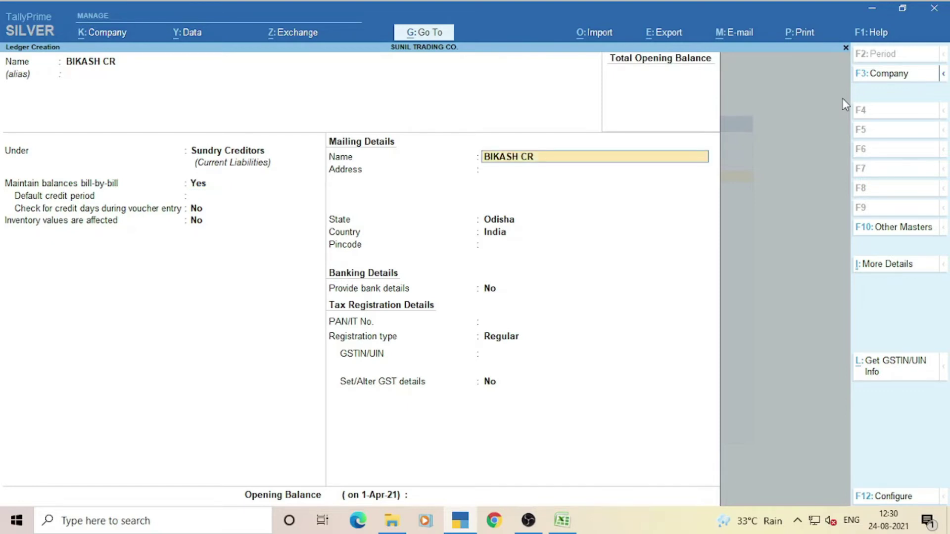
Accept the mailing name and fill in the creditor's two-line address and postal pincode, keeping the default state and country.
key(Return)
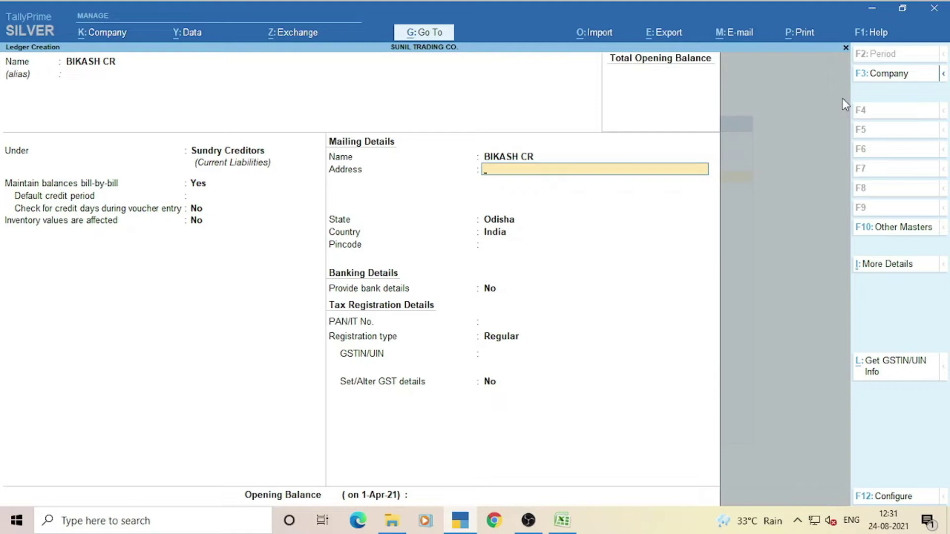
text(BBSR)
key(Return)
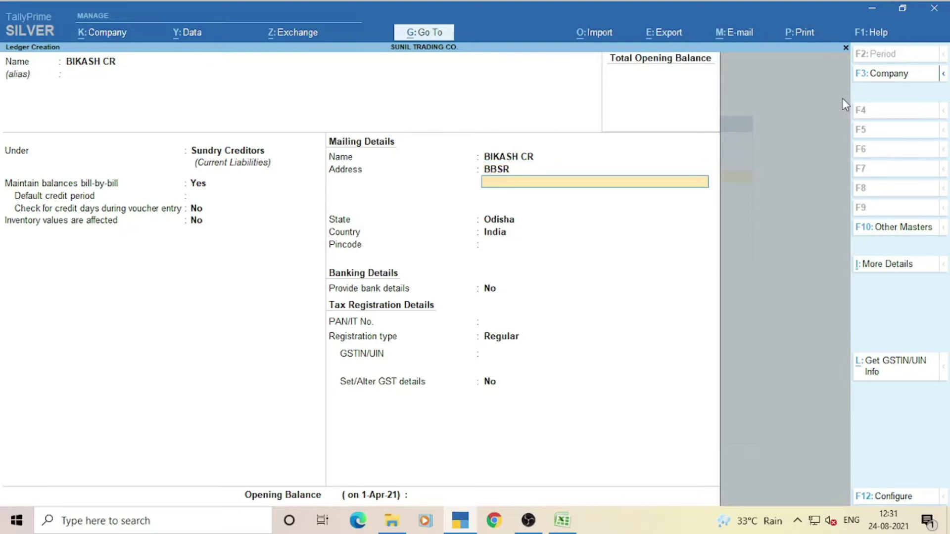
text(ODISHA)
key(Return)
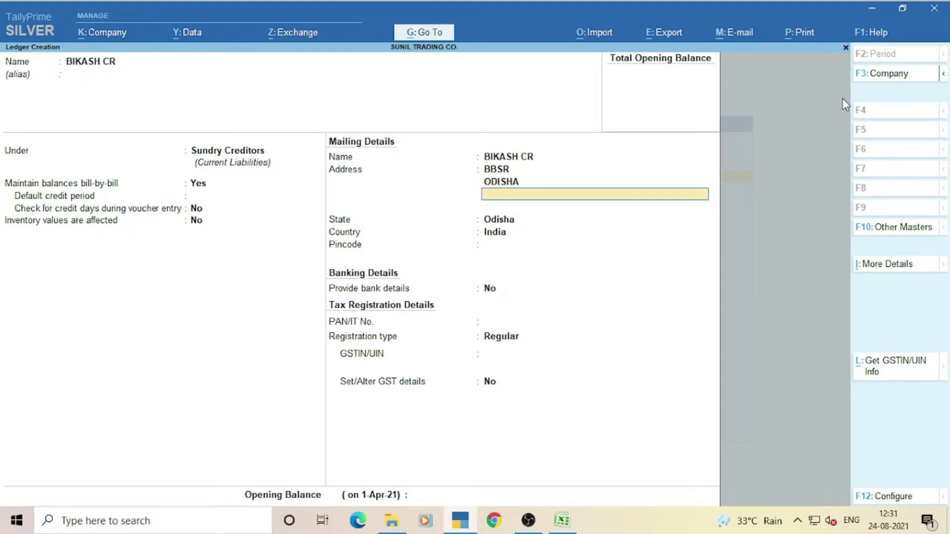
key(Return)
key(Return)
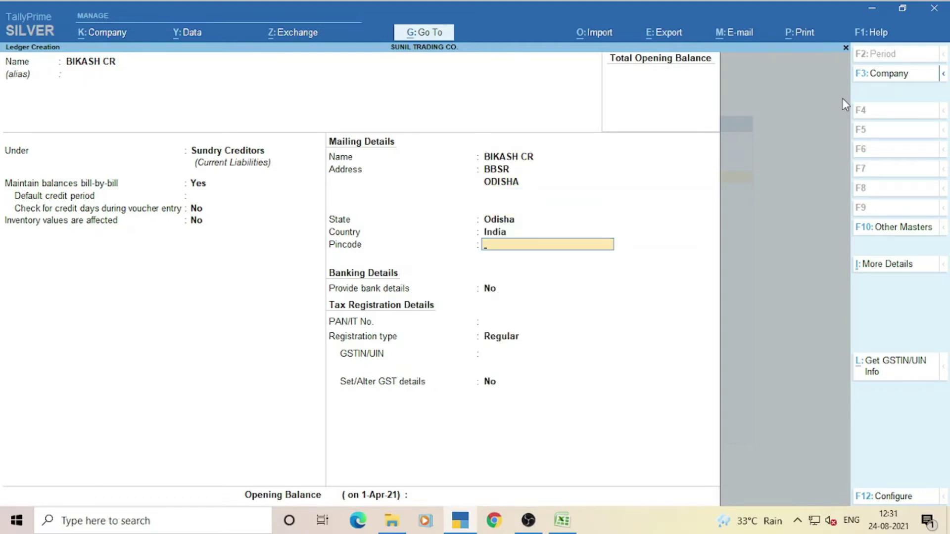
text(123456)
key(Return)
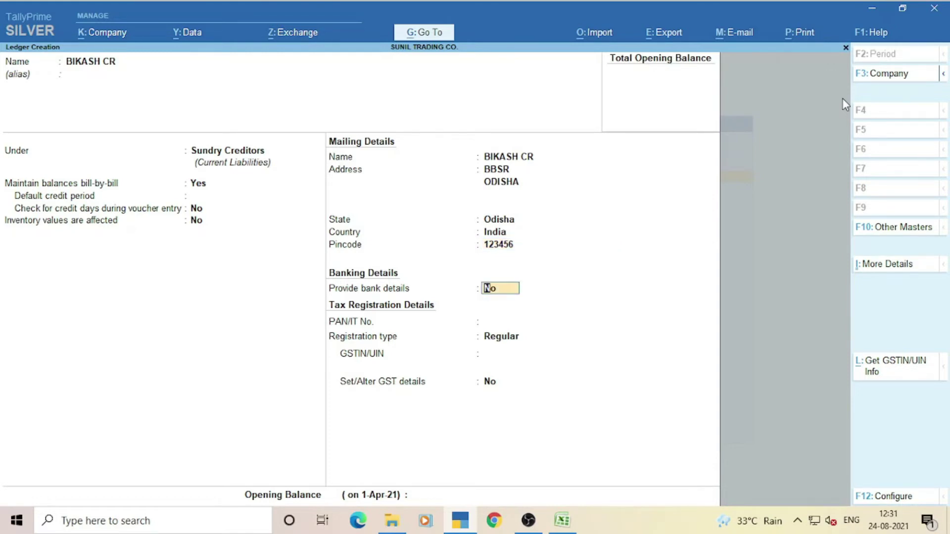
Leave bank details at No and the PAN/IT number blank, and look through the available registration types.
key(Return)
key(Return)
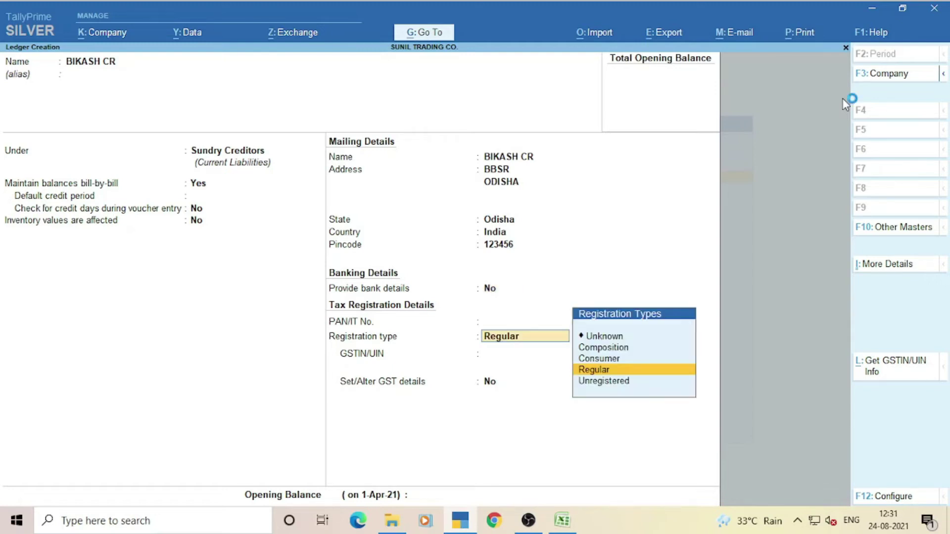
key(Up)
key(Up)
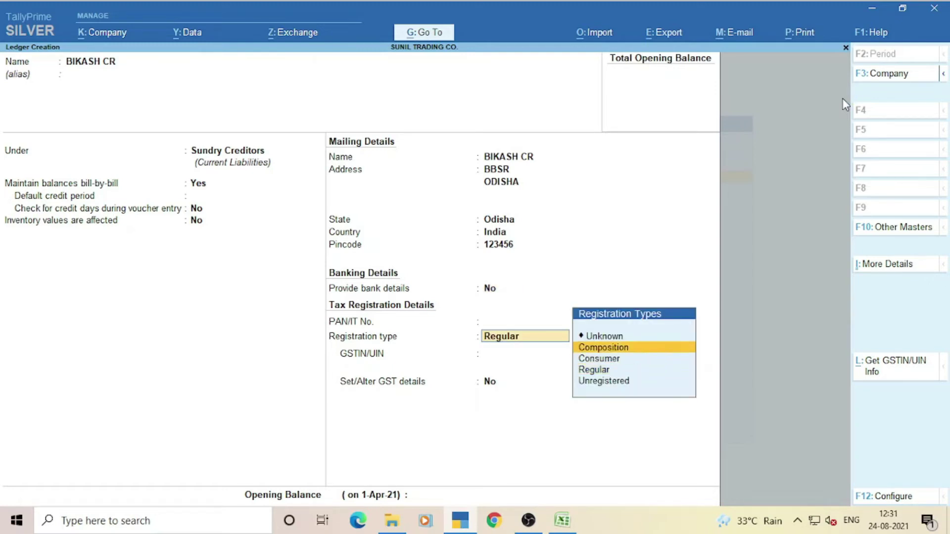
key(Down)
key(Down)
key(Down)
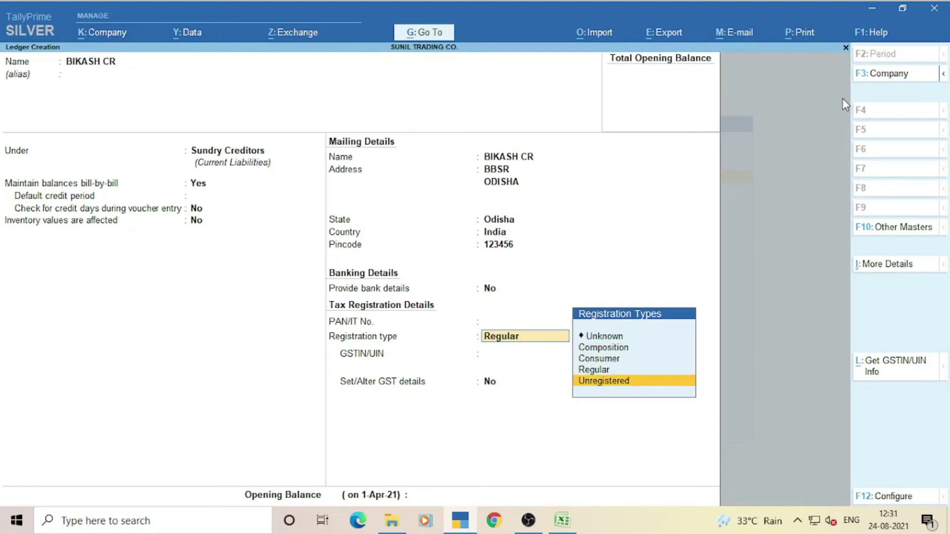
key(Up)
key(Up)
key(Up)
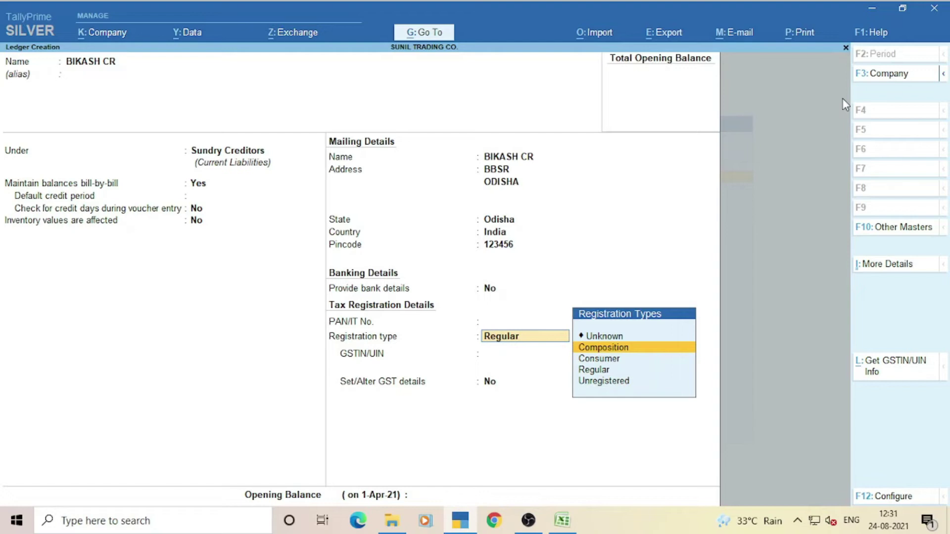
key(Down)
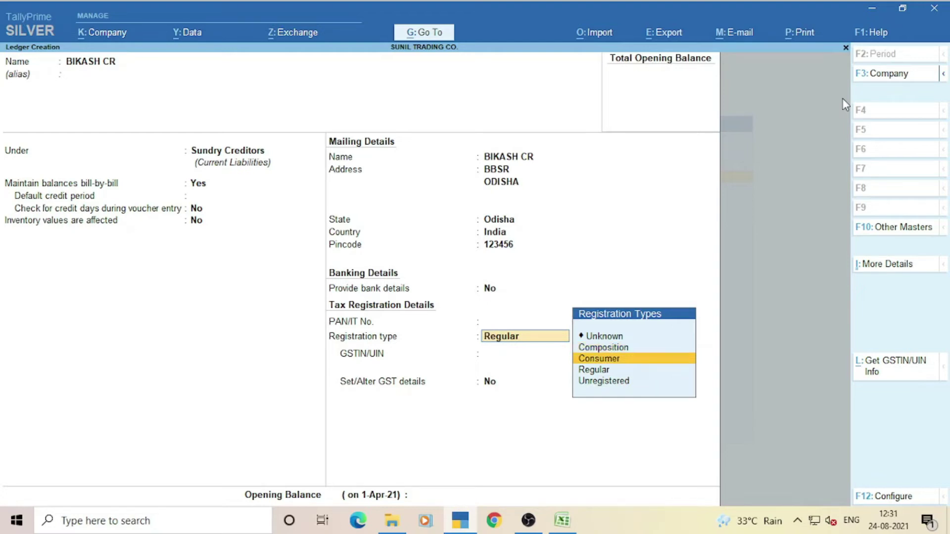
key(Down)
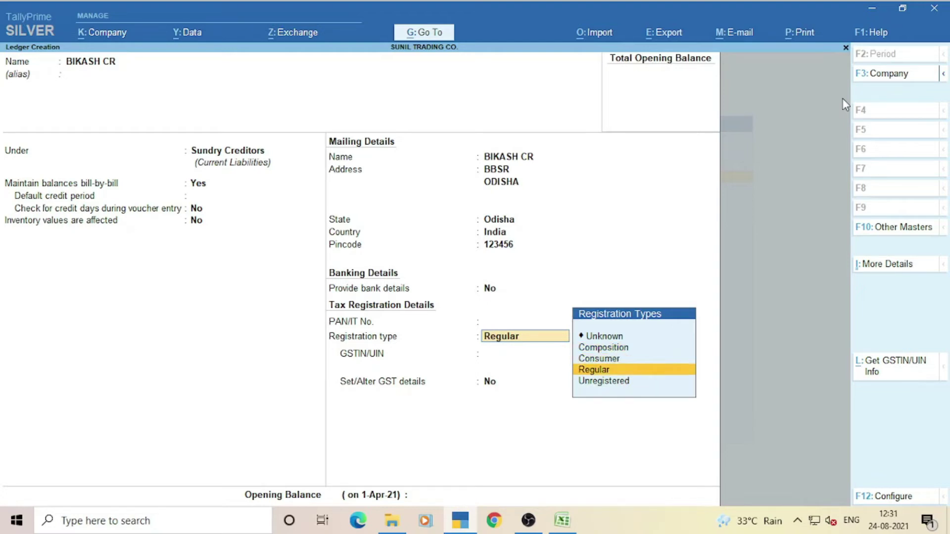
key(Down)
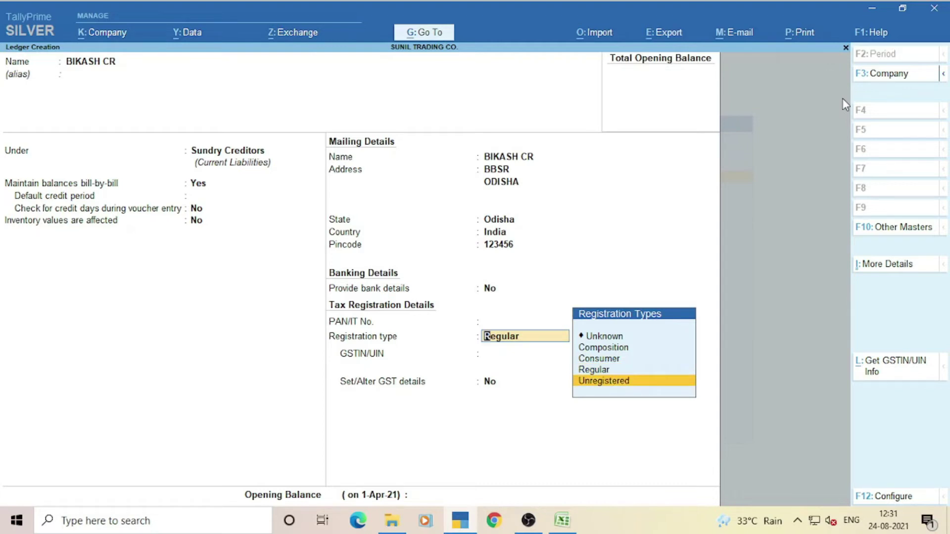
Choose Regular as the creditor's registration type and enter its GSTIN/UIN.
key(Up)
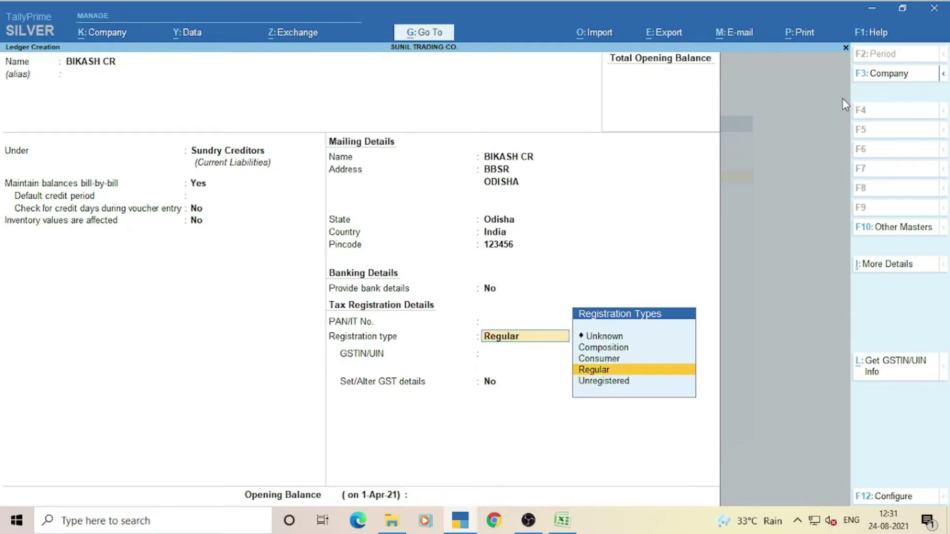
key(Return)
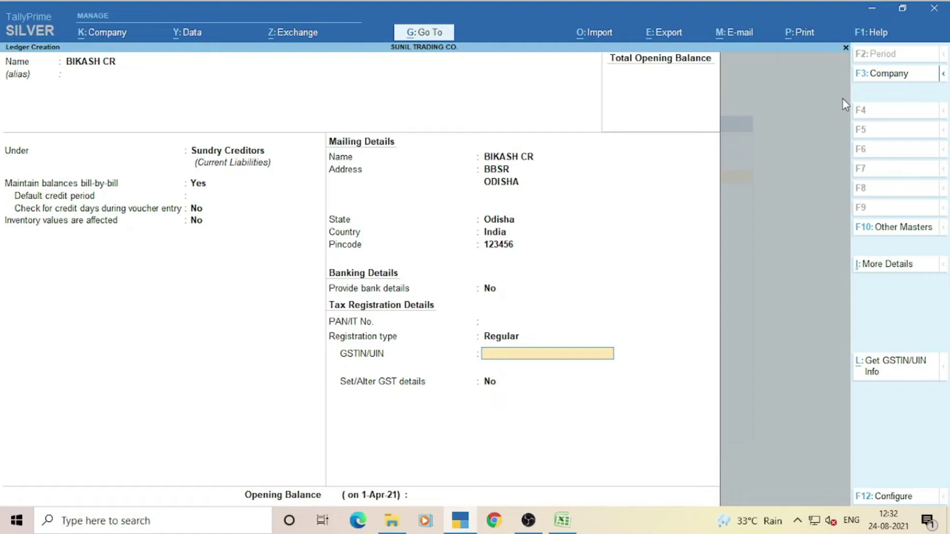
text(21SDERT14587A1Z)
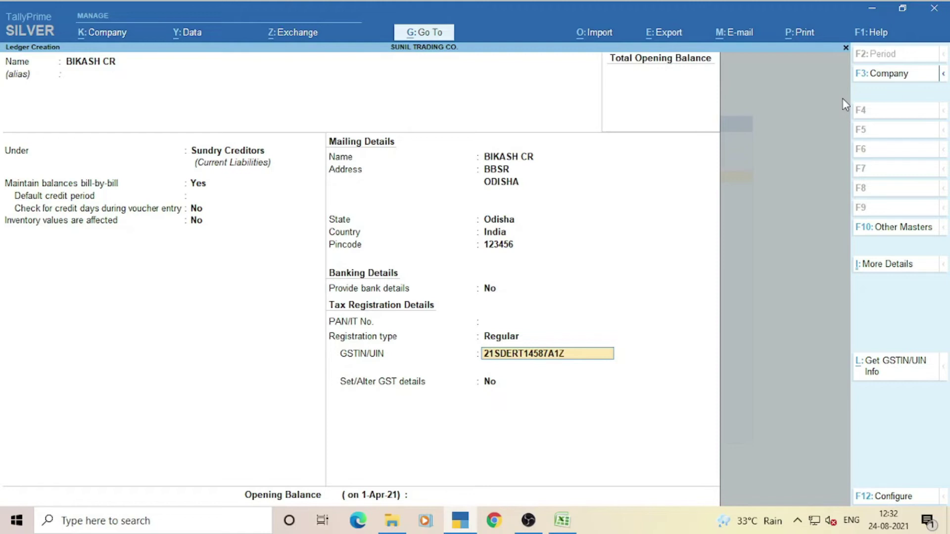
key(Return)
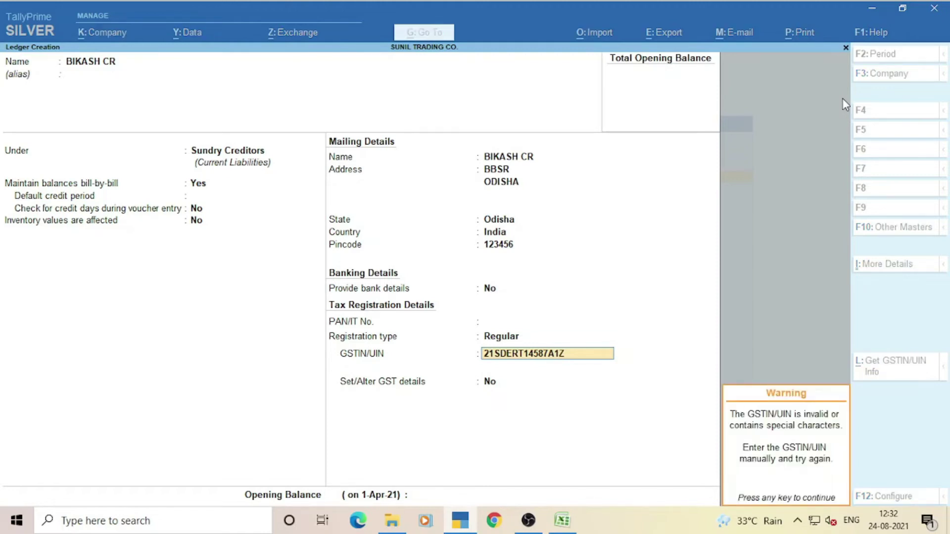
key(Return)
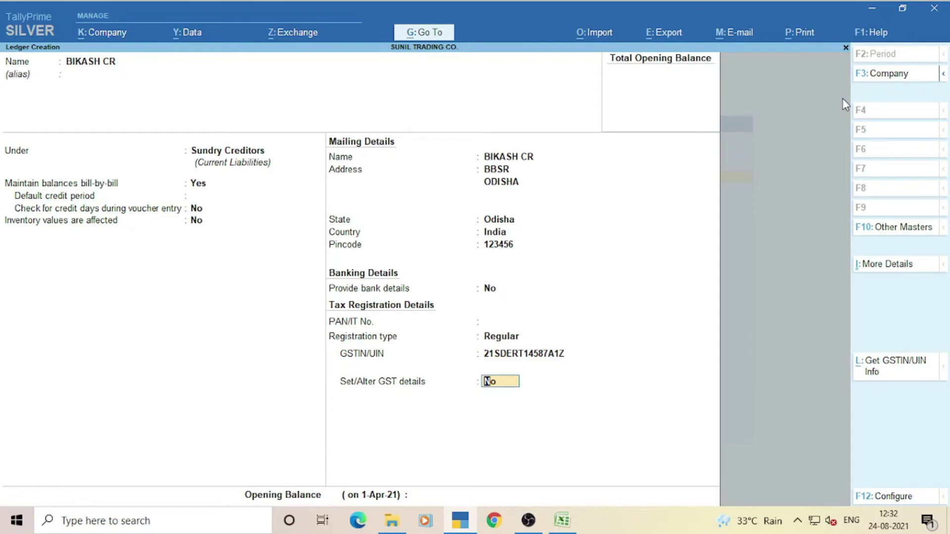
Set Set/Alter GST details to Yes, accept the default GST details, and save the creditor ledger without an opening balance.
key(y)
key(Return)
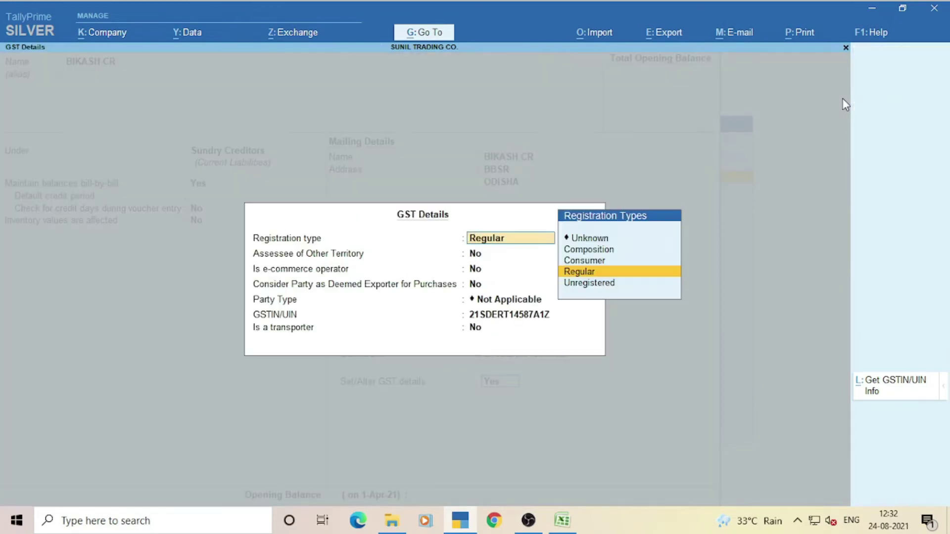
key(Return)
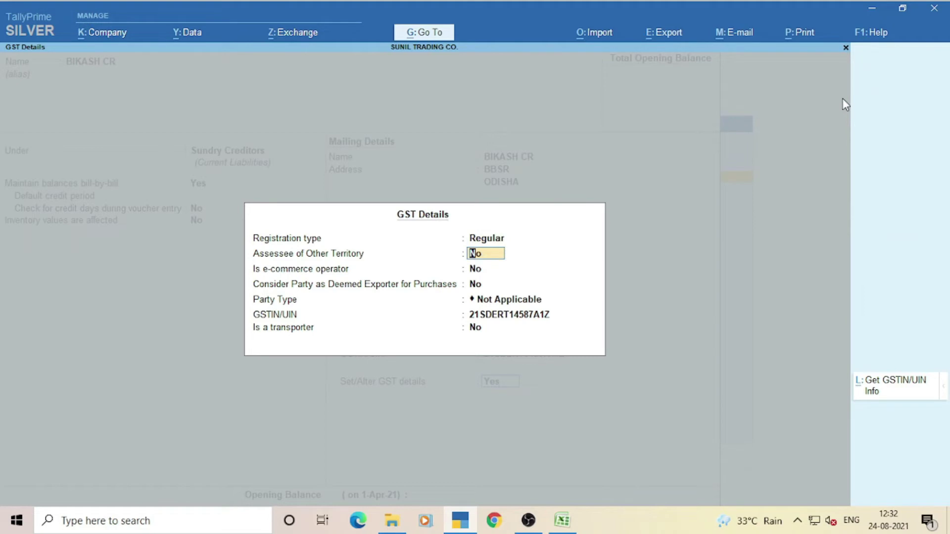
key(Return)
key(Return)
key(Return)
key(Return)
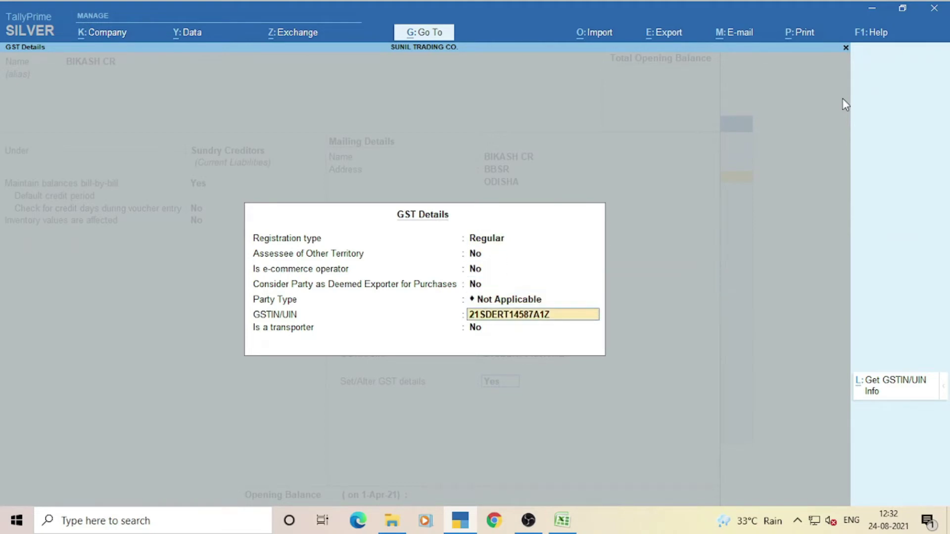
key(Return)
key(Return)
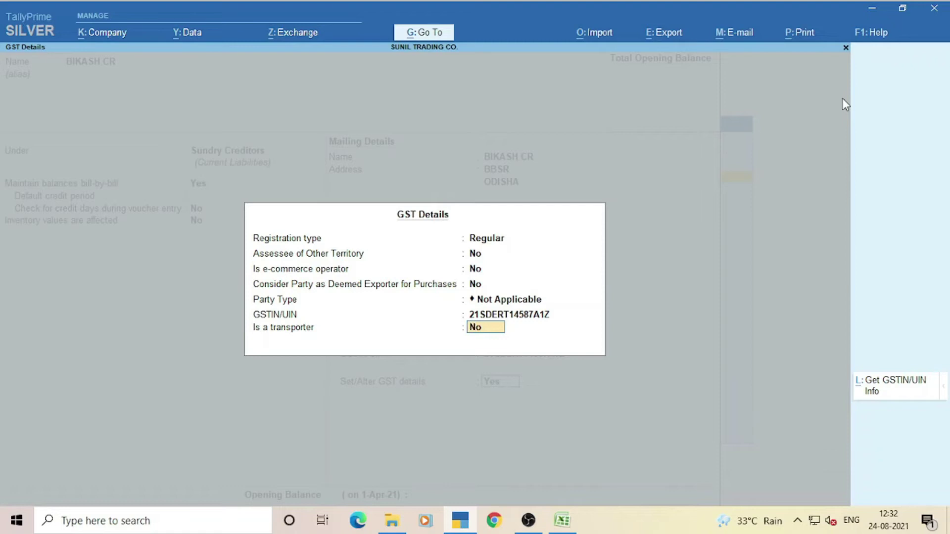
key(Return)
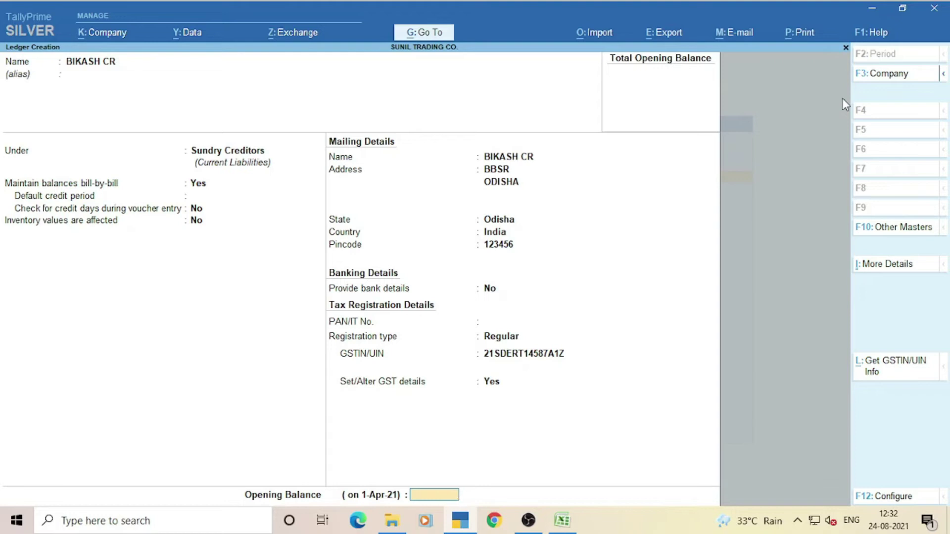
key(Return)
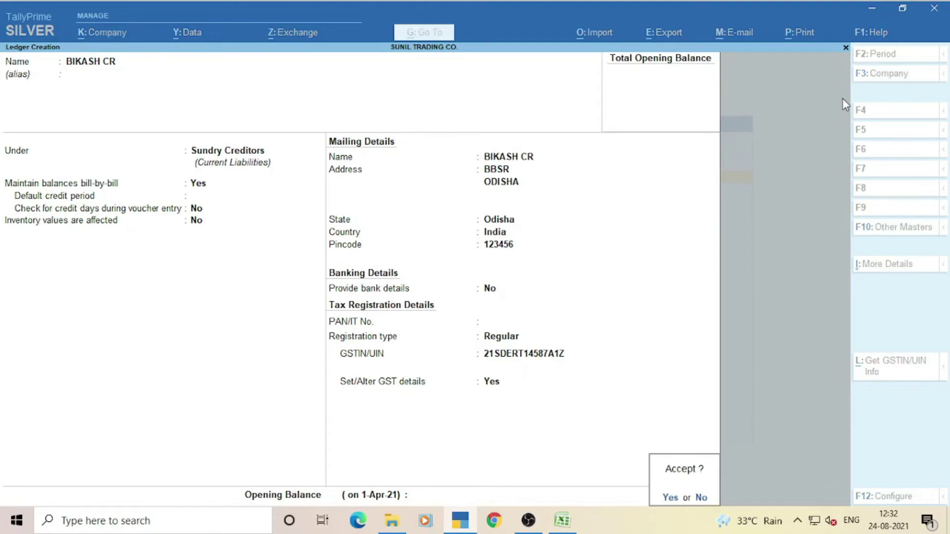
key(Return)
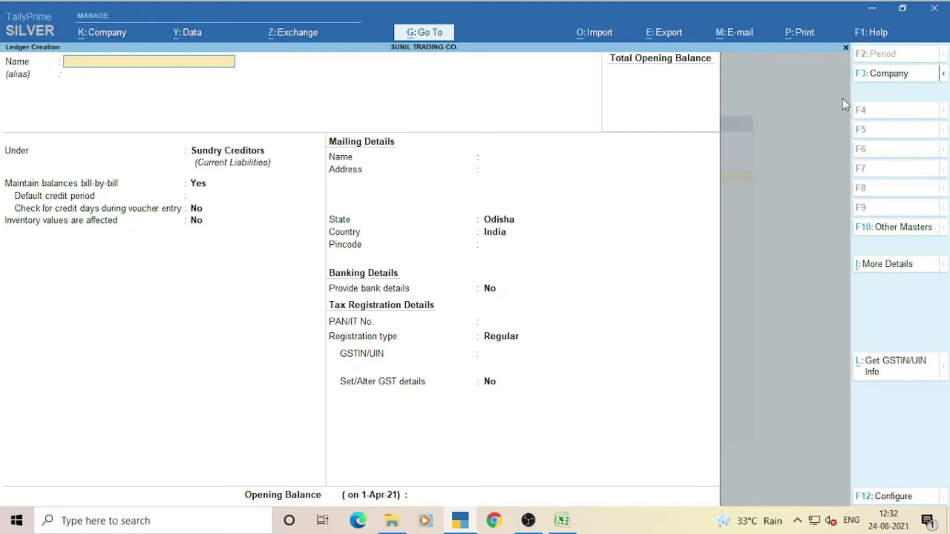
Name the next ledger TARINI BASTRALAYA (DR) and place it under the Sundry Debtors group.
text(TARINI BASTRALAYA)
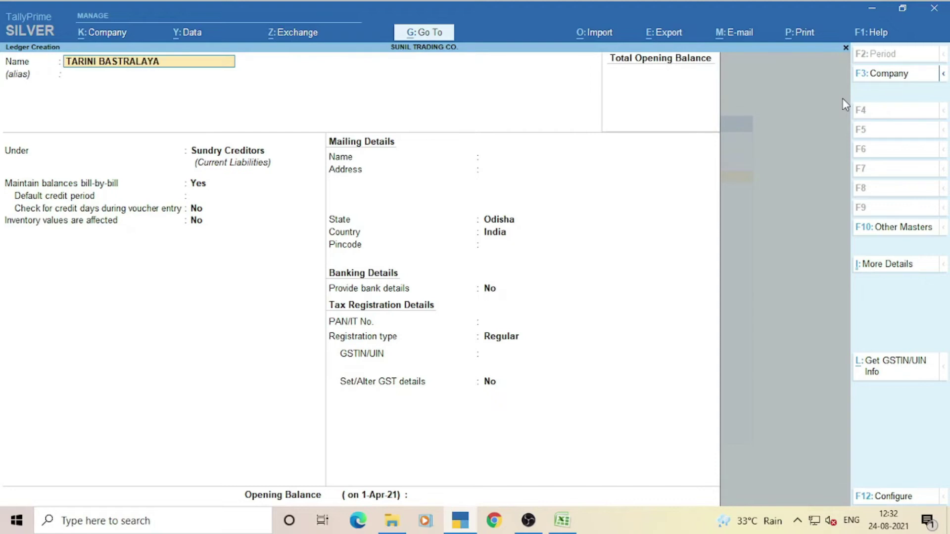
text( (DR))
key(Return)
key(Return)
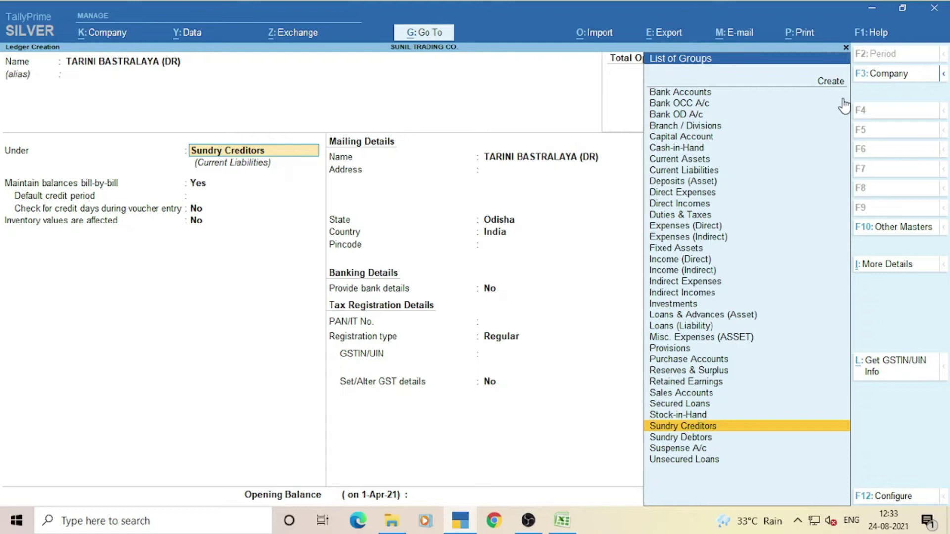
key(Down)
key(Return)
Keep the default bill-by-bill settings and mailing name, and fill in the debtor's one-line address, leaving the pincode blank.
key(Return)
key(Return)
key(Return)
key(Return)
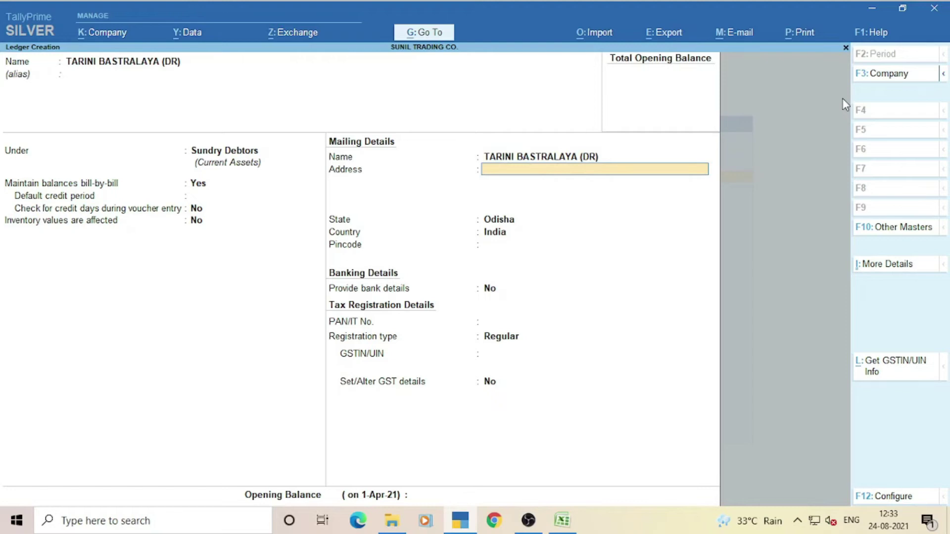
text(KHORDHA)
key(Return)
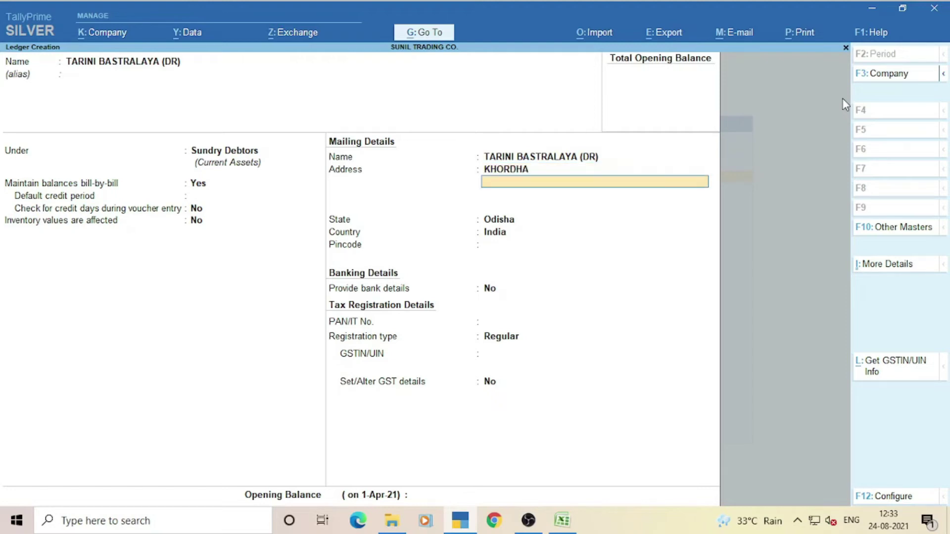
key(Return)
key(Return)
key(Return)
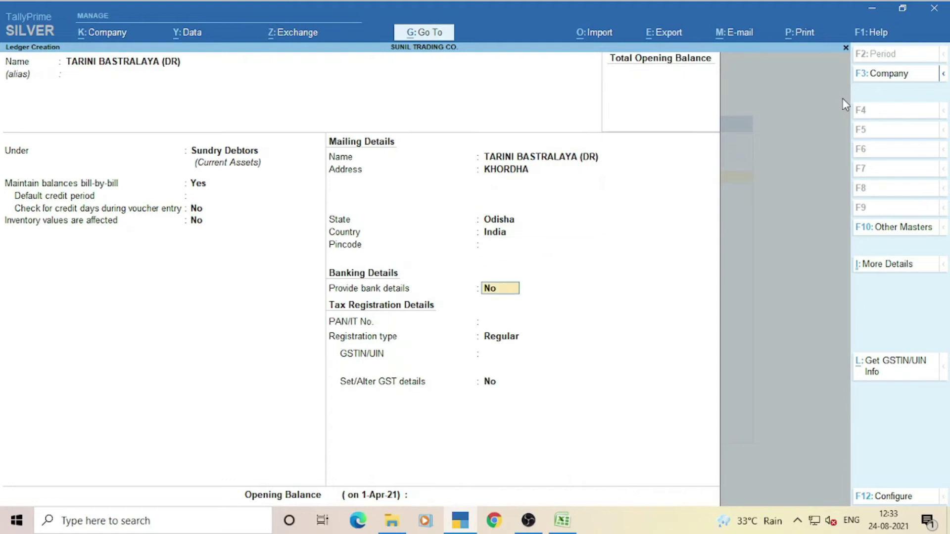
Skip the debtor's bank details and PAN, keep the registration type Regular, and enter its GSTIN/UIN.
key(Return)
key(Return)
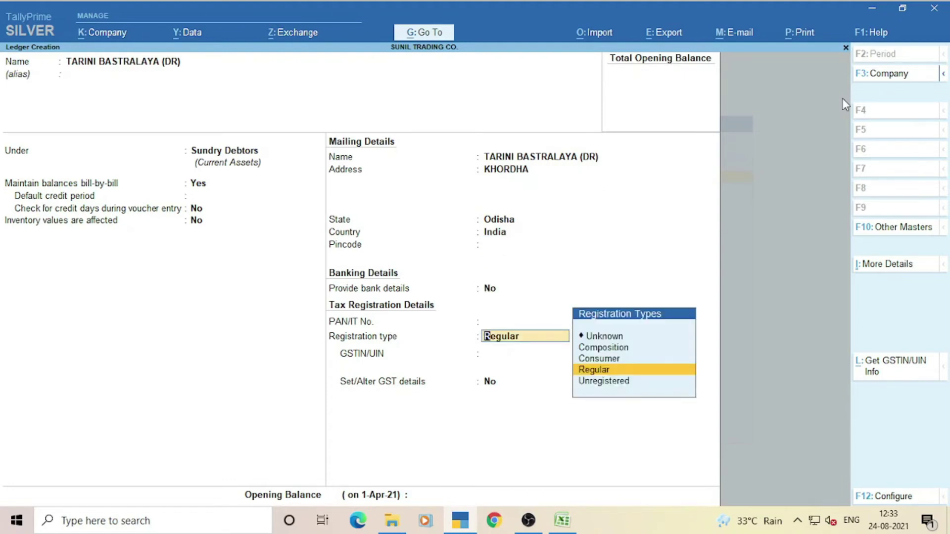
key(Return)
text(21)
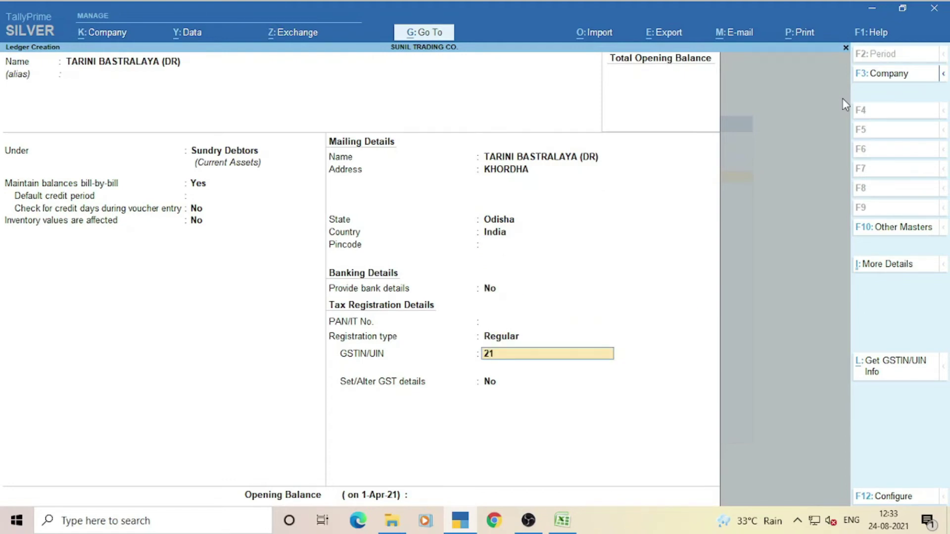
text(DFGHS1253Z1Z1)
key(Return)
key(Return)
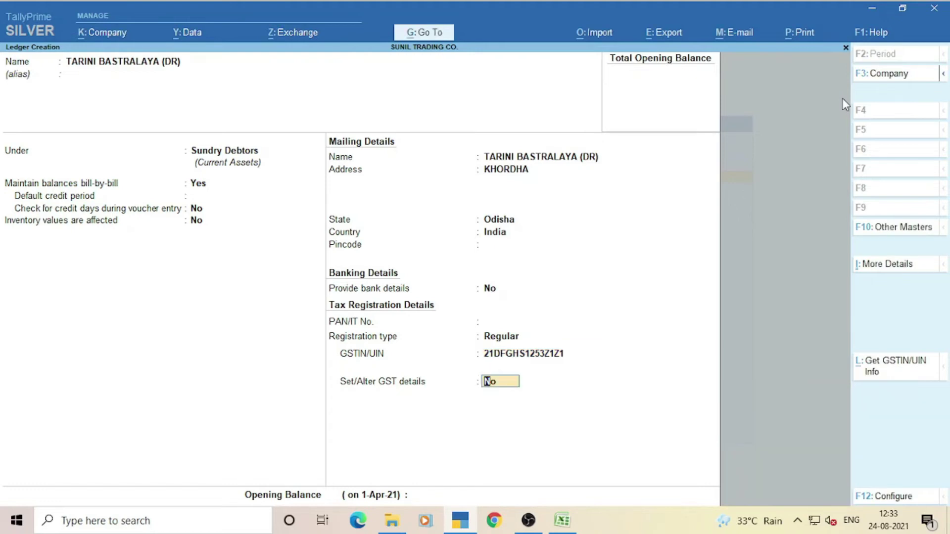
Keep Set/Alter GST details at No and save the debtor ledger without an opening balance.
key(Return)
key(Return)
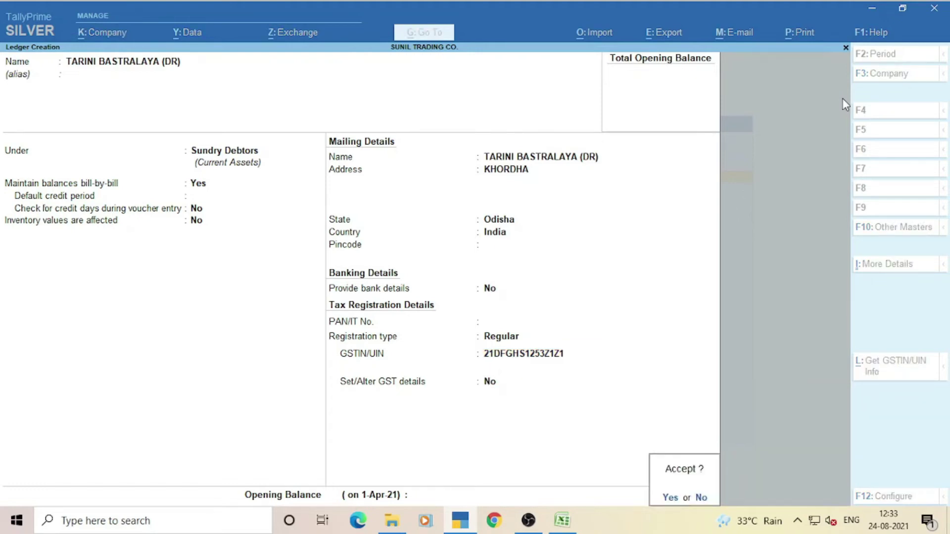
key(Return)
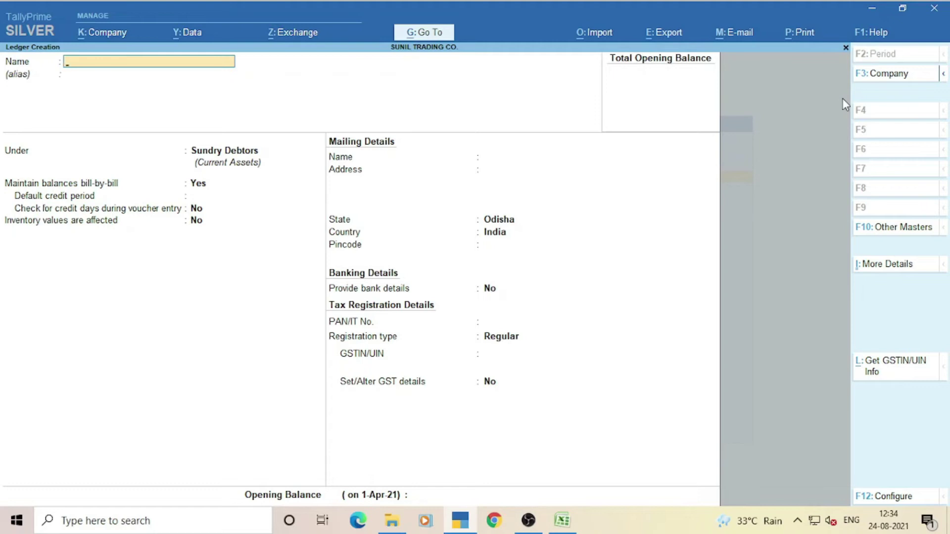
Name a new ledger IGST, leave its alias blank, and place it under the Duties & Taxes group.
text(IGST)
key(Return)
key(Return)
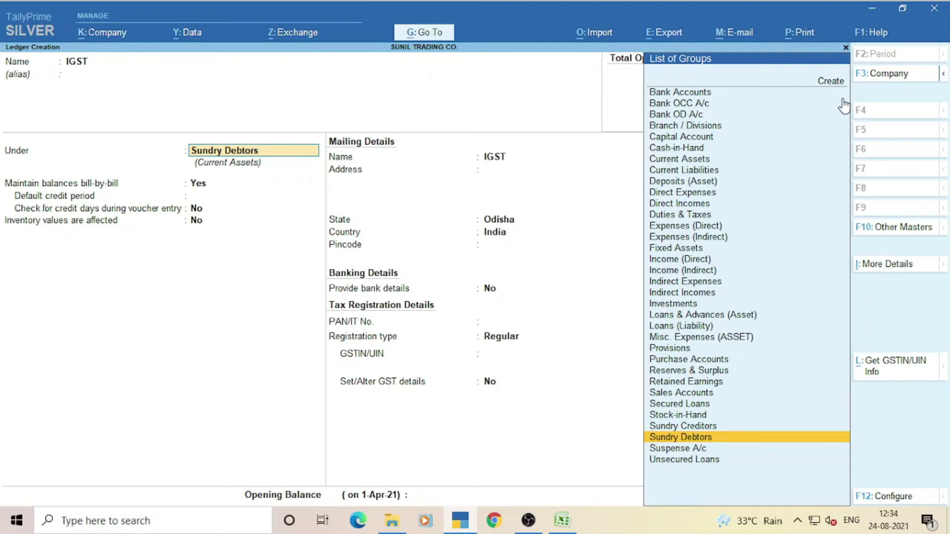
key(Up)
key(Up)
key(Up)
key(Up)
key(Up)
key(Up)
key(Up)
key(Up)
key(Up)
key(Up)
key(Up)
key(Up)
key(Up)
key(Up)
key(Up)
key(Up)
key(Up)
key(Up)
key(Up)
key(Up)
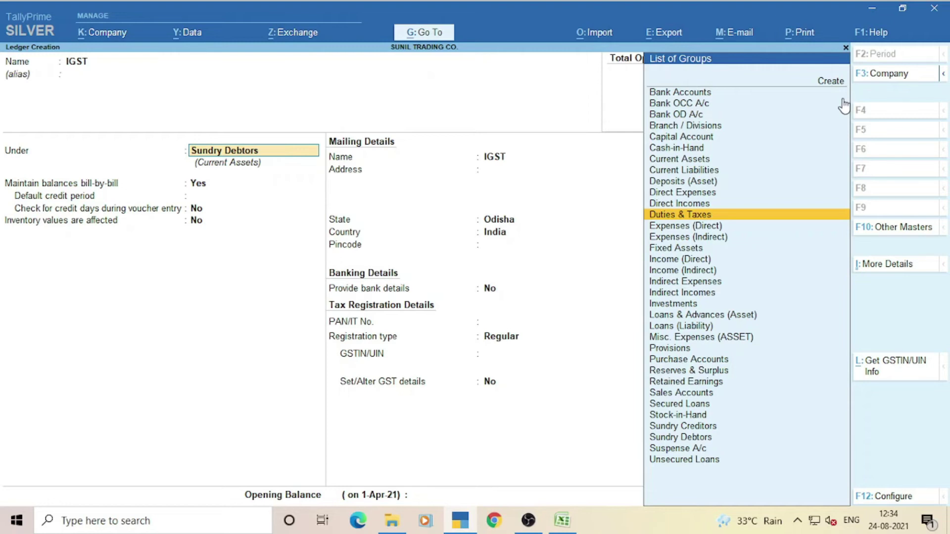
key(Return)
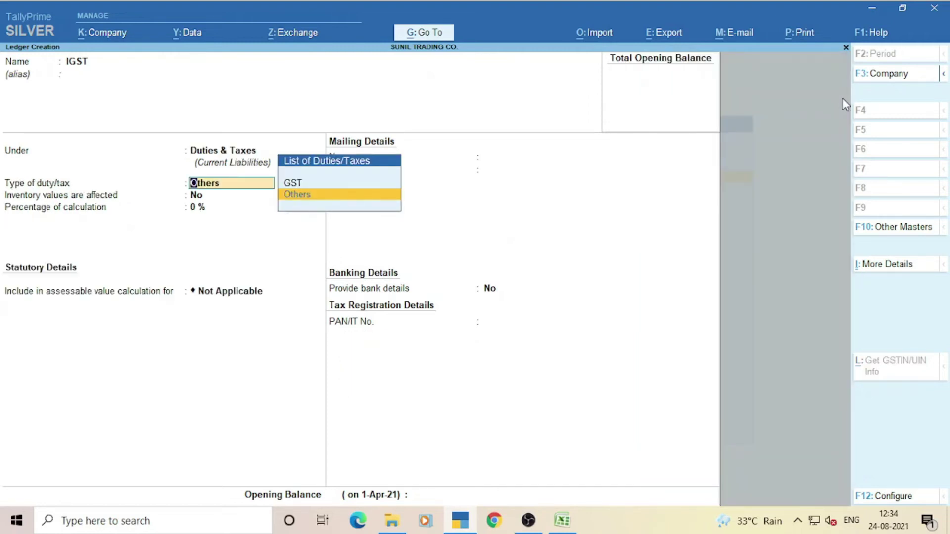
Set the IGST ledger's type of duty/tax to GST and its tax type to Integrated Tax.
key(Up)
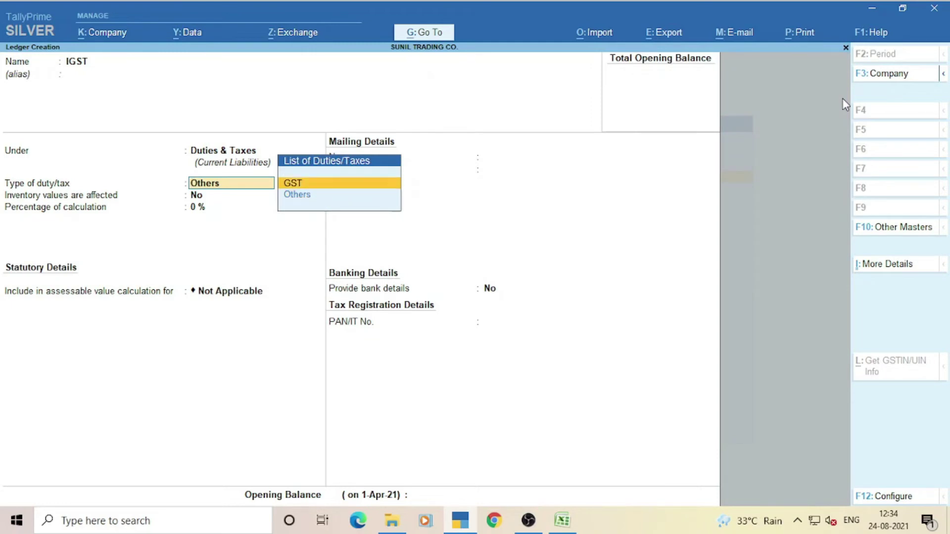
key(Return)
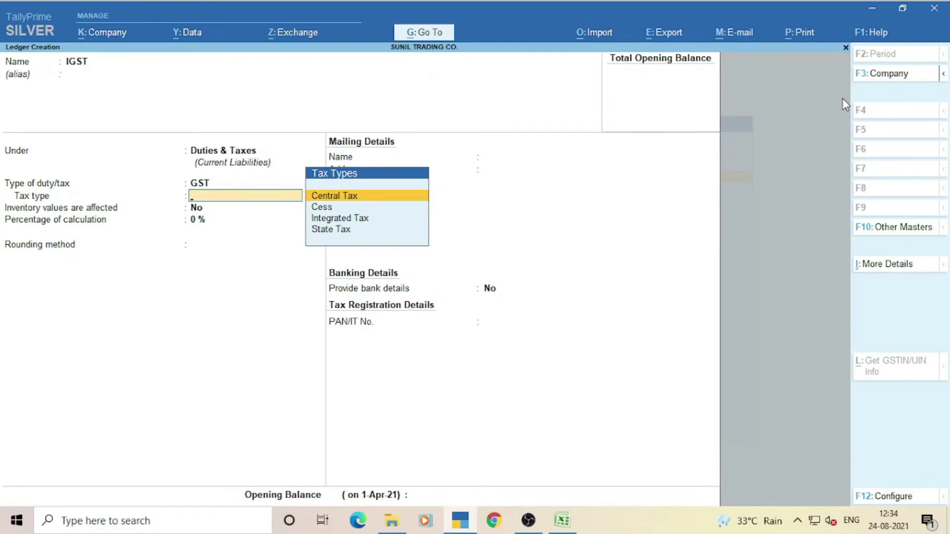
key(Down)
key(Down)
key(Up)
key(Up)
key(Down)
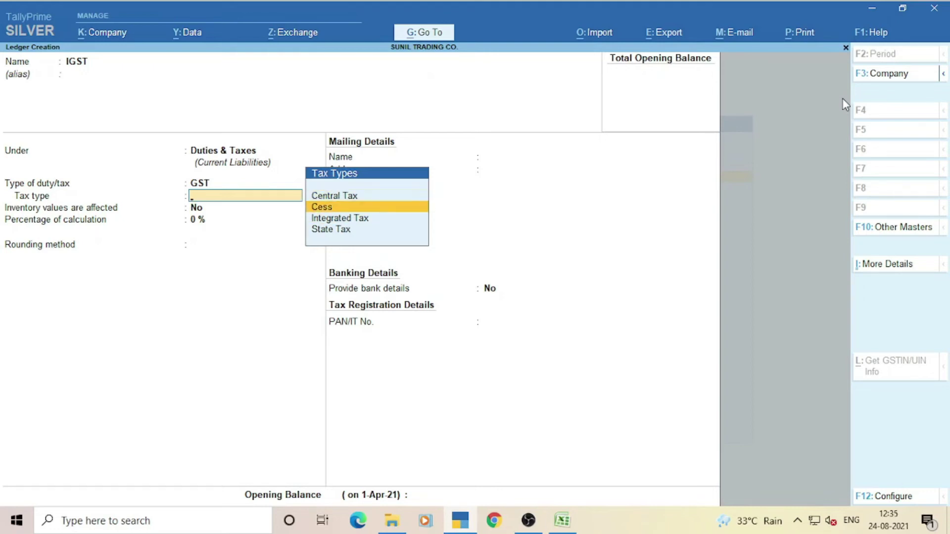
key(Down)
key(Down)
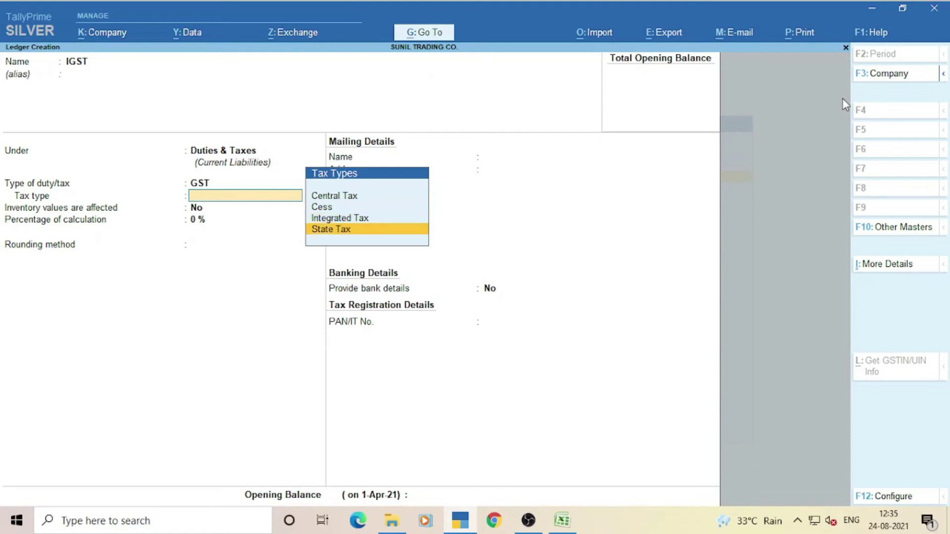
key(Up)
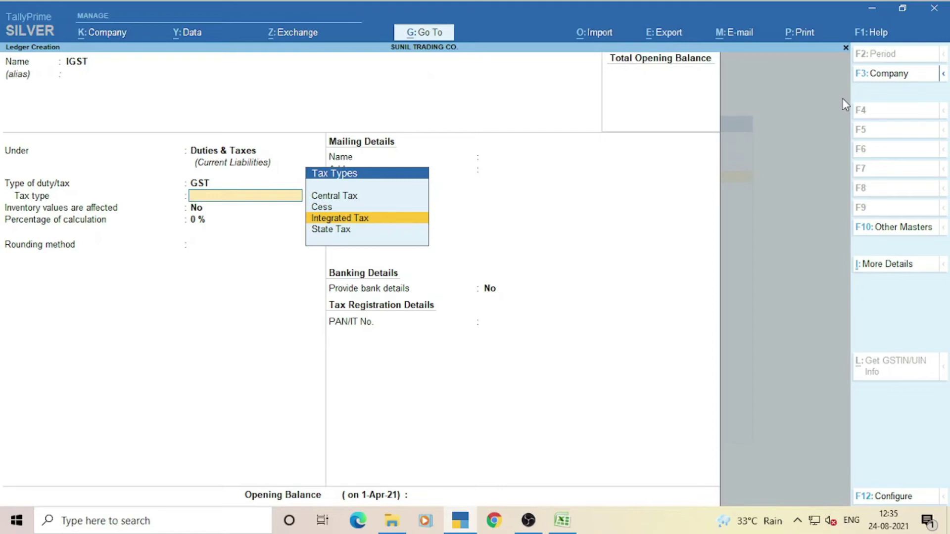
key(Return)
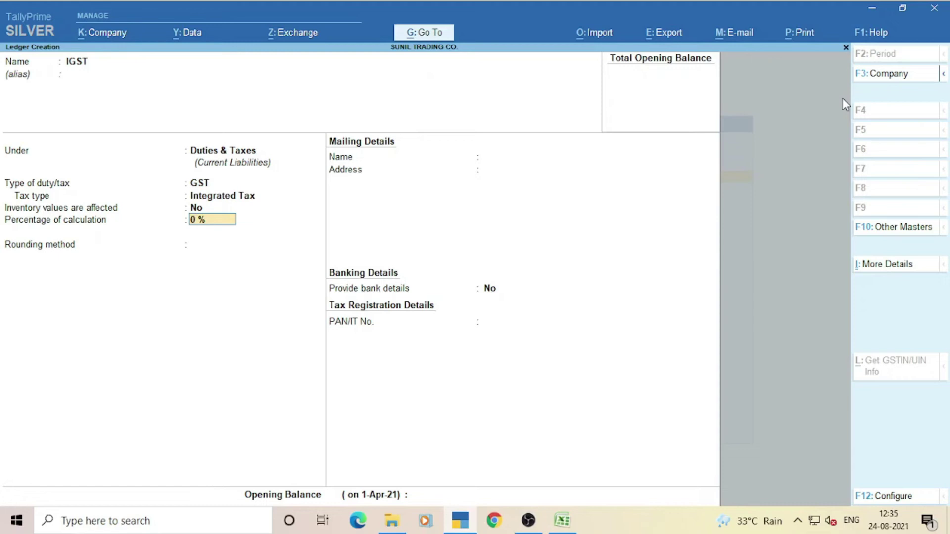
Set the IGST ledger's percentage of calculation to 5% and its rounding method to Not Applicable.
text(5)
key(Return)
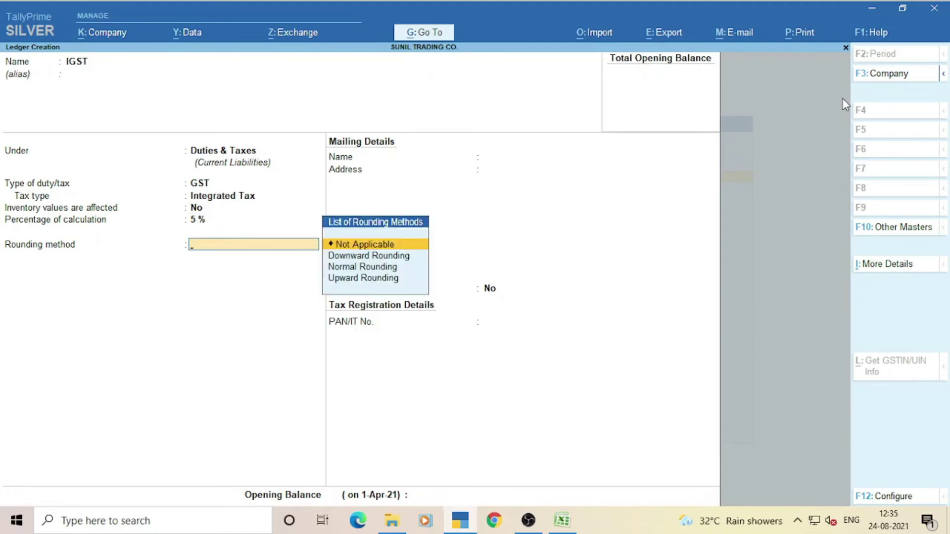
key(Down)
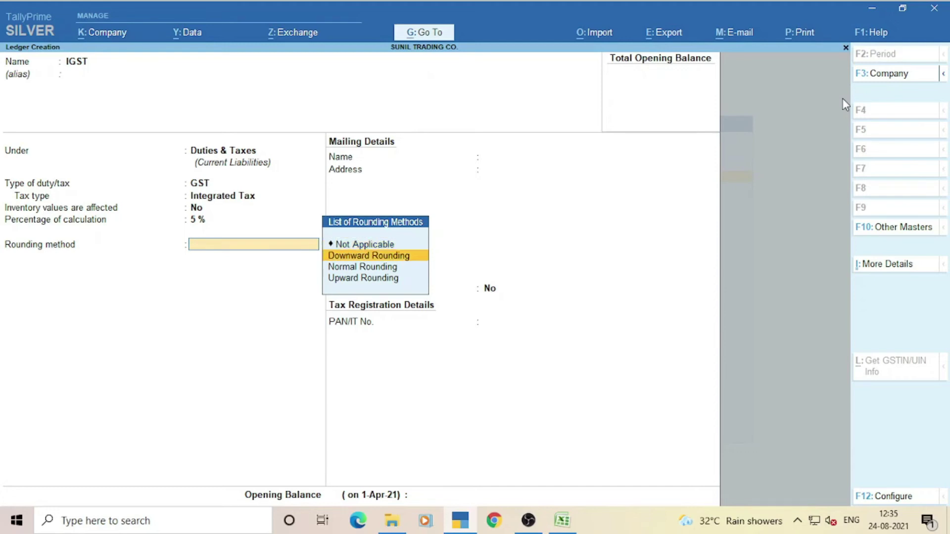
key(Down)
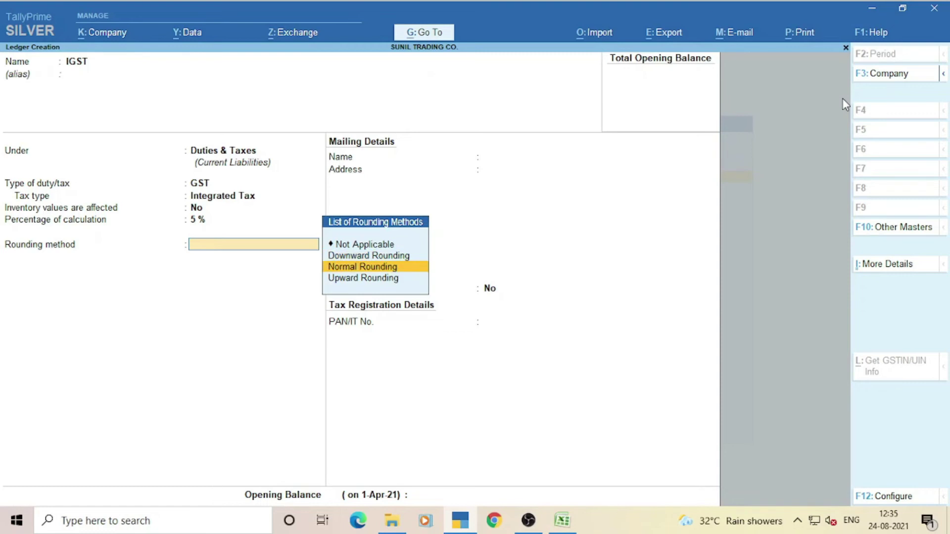
key(Down)
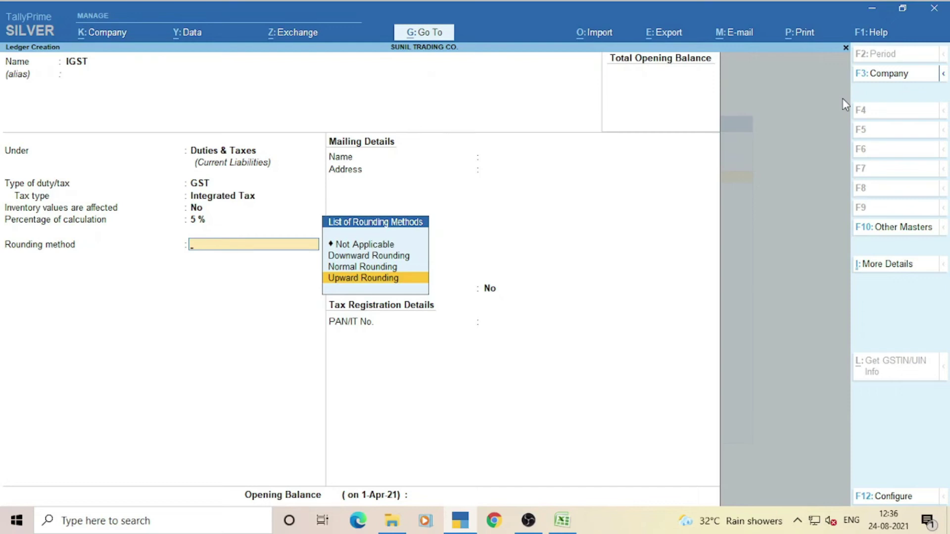
key(Up)
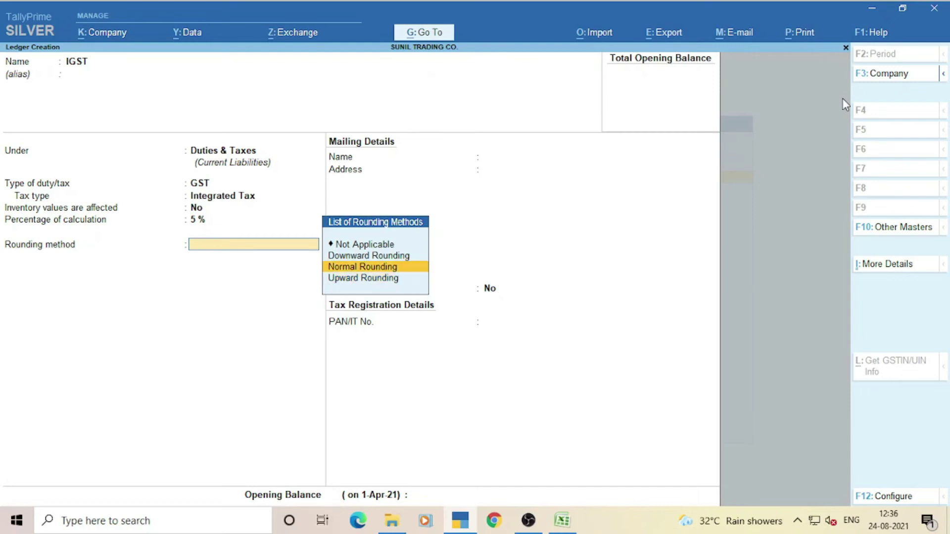
key(Up)
key(Up)
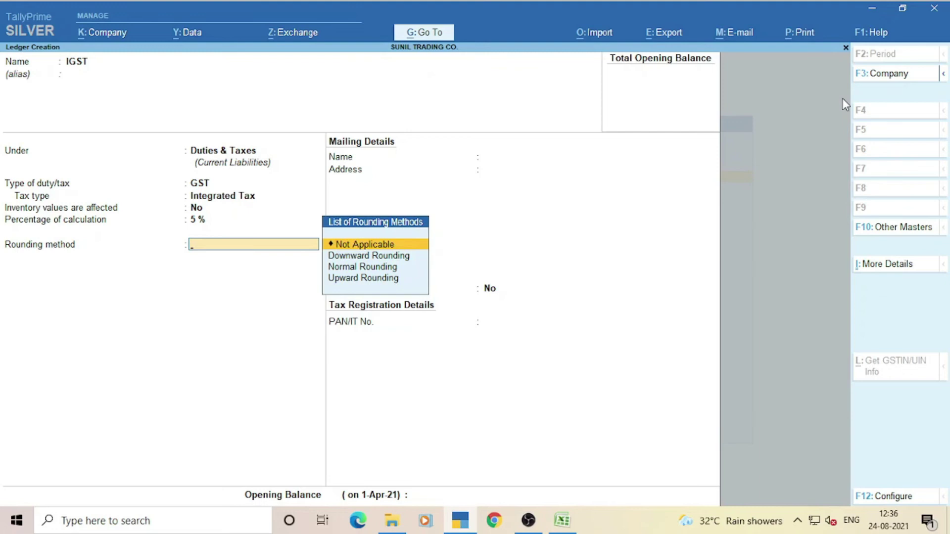
key(Return)
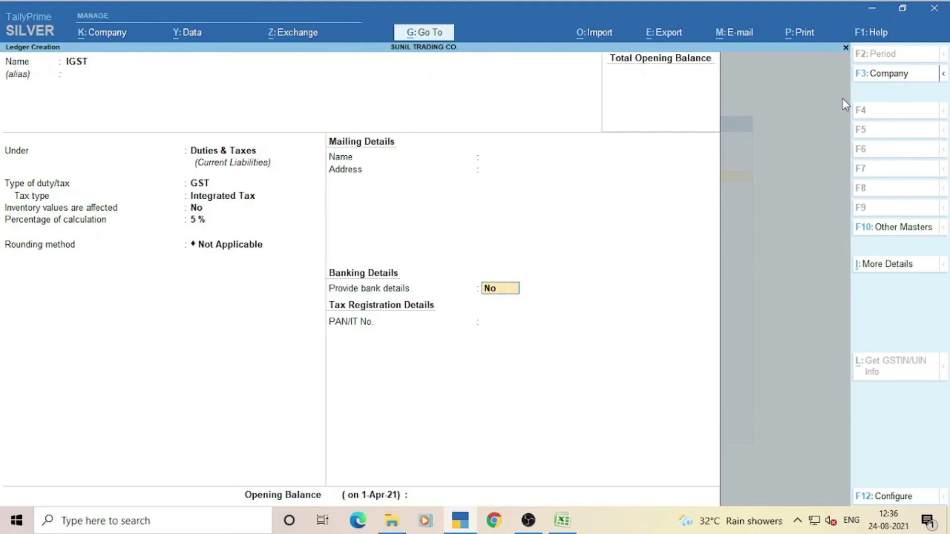
Keep bank details at No and save the IGST ledger without an opening balance.
key(Return)
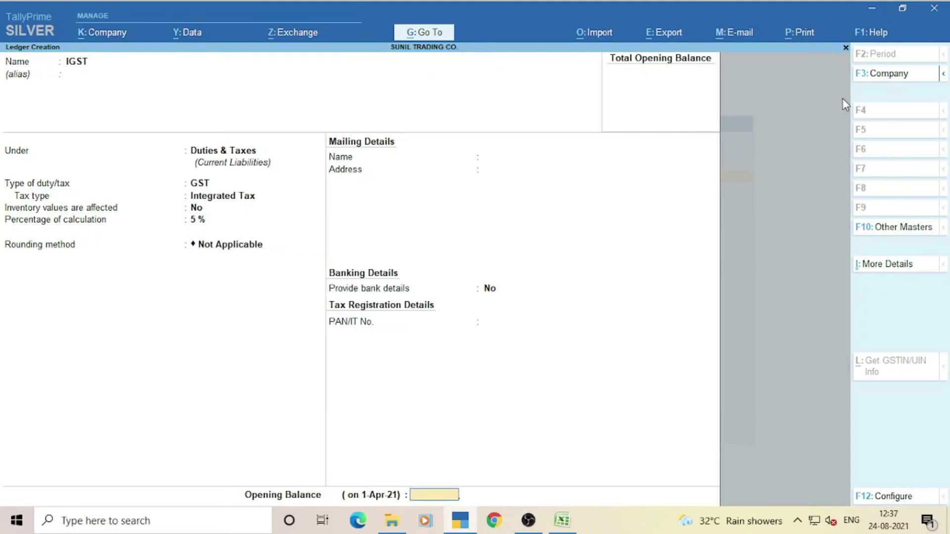
key(Return)
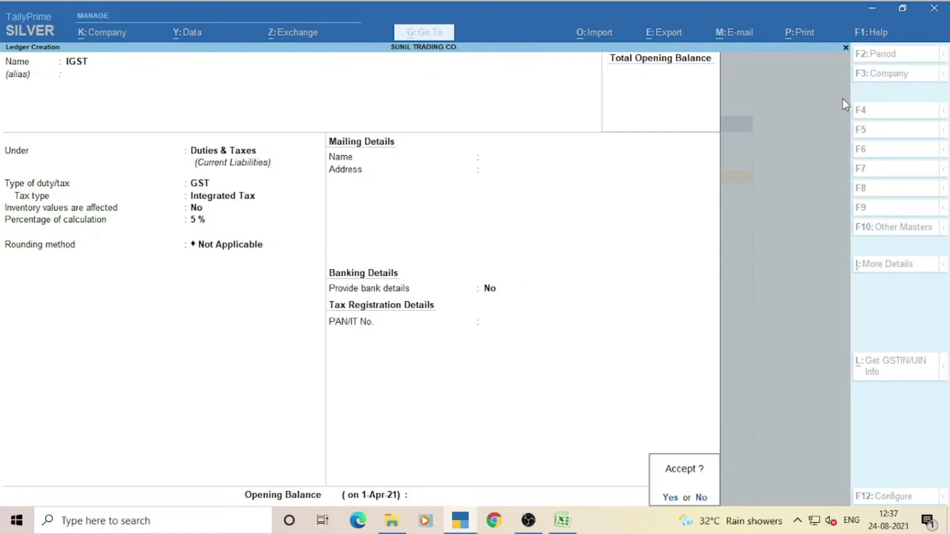
key(Return)
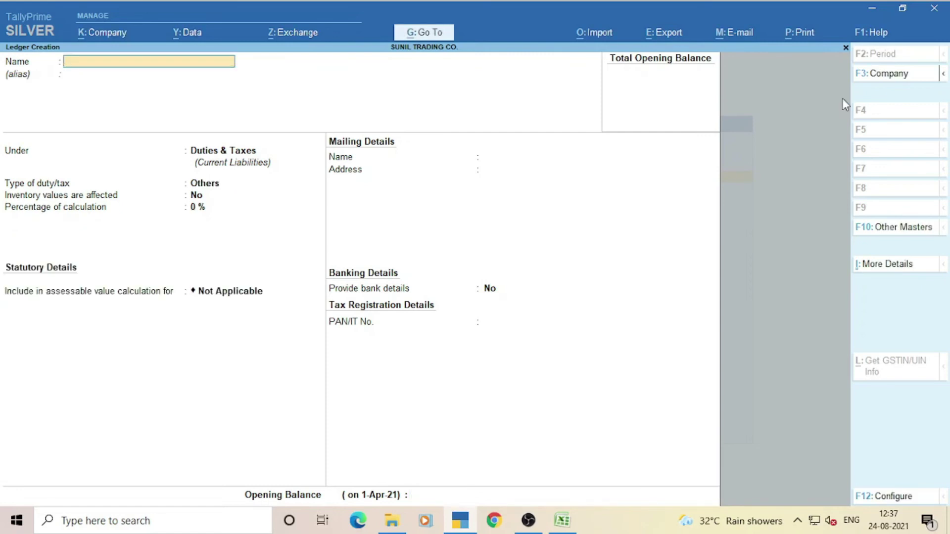
Name a new ledger SGST without an alias, keep it under Duties & Taxes, and set its type of duty/tax to GST.
text(SGST)
key(Return)
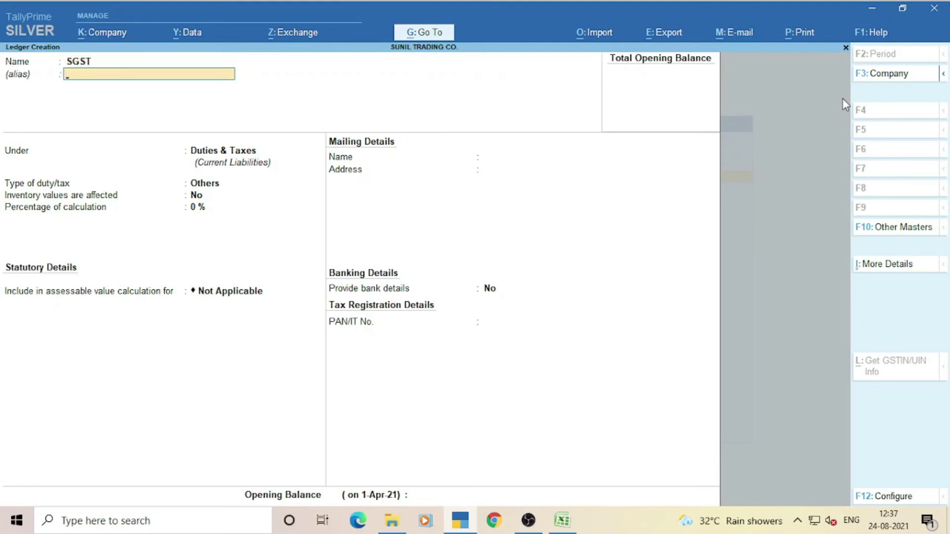
key(Return)
key(Return)
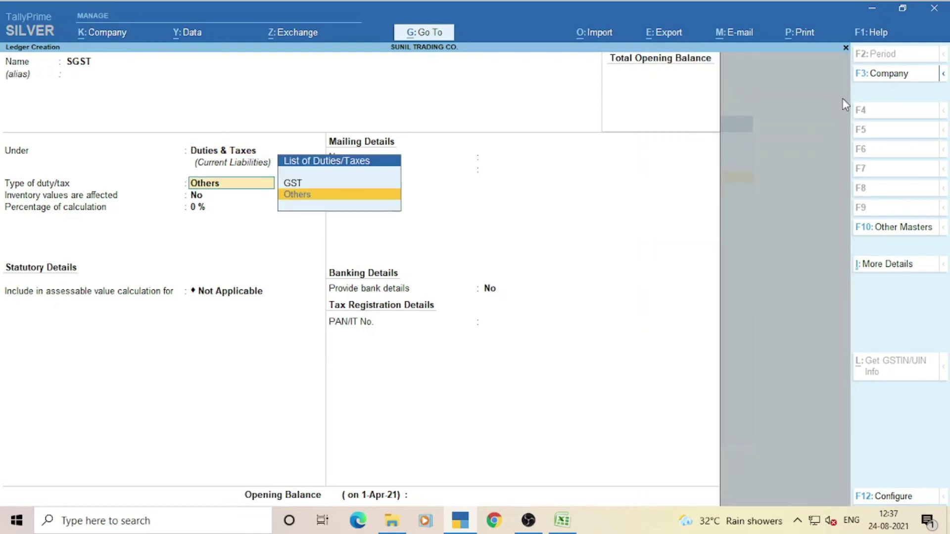
key(Up)
key(Return)
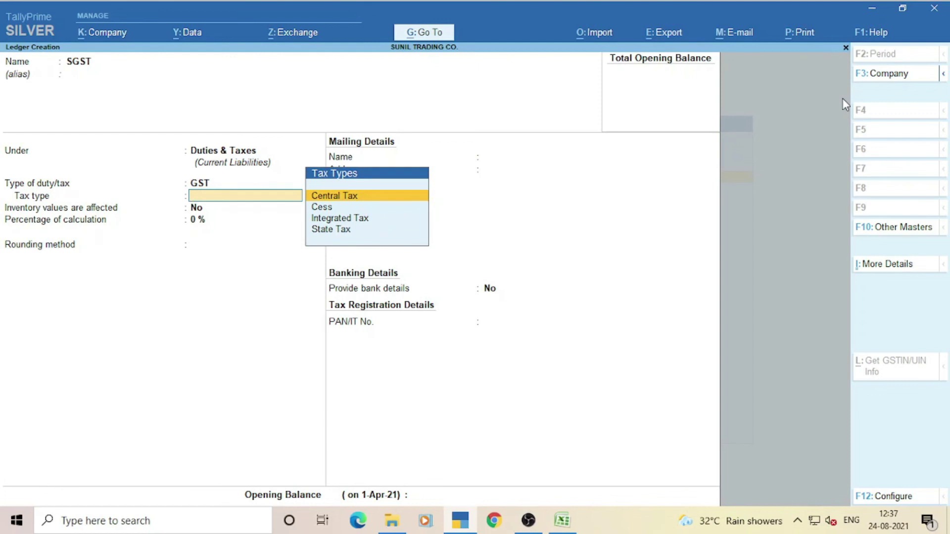
Set the SGST ledger's tax type to State Tax and its percentage of calculation to 2.5%.
key(Down)
key(Down)
key(Down)
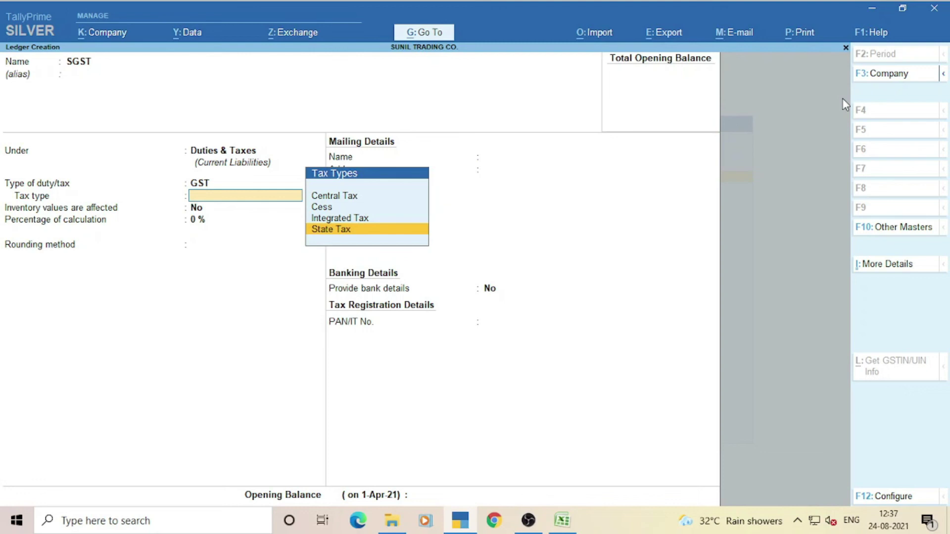
key(Return)
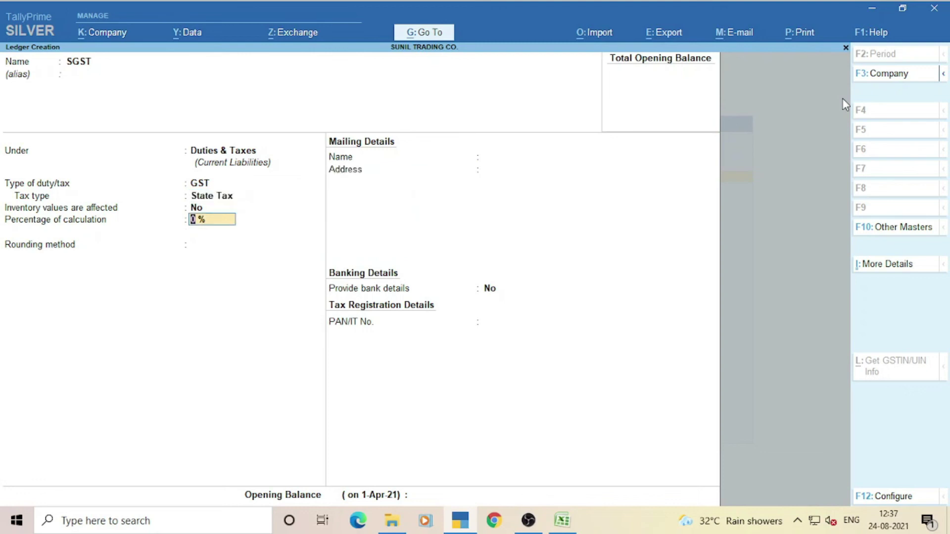
text(2.5)
key(Return)
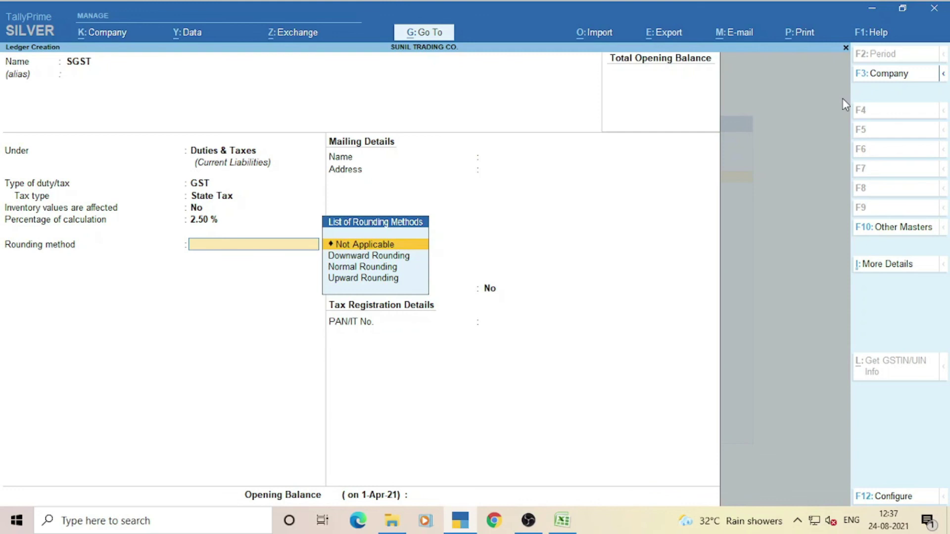
Set the SGST ledger's rounding method to Not Applicable and save it without bank details or an opening balance.
key(Return)
key(Return)
key(Return)
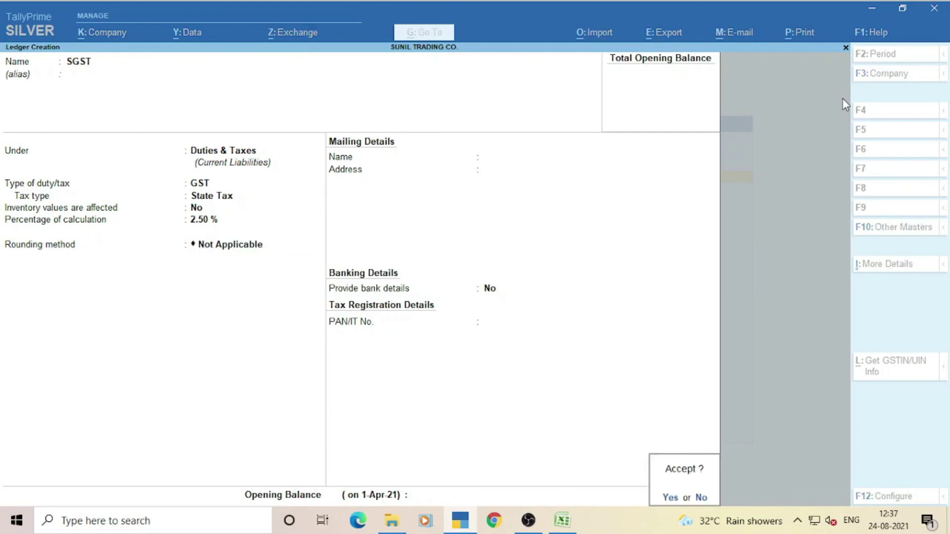
key(Return)
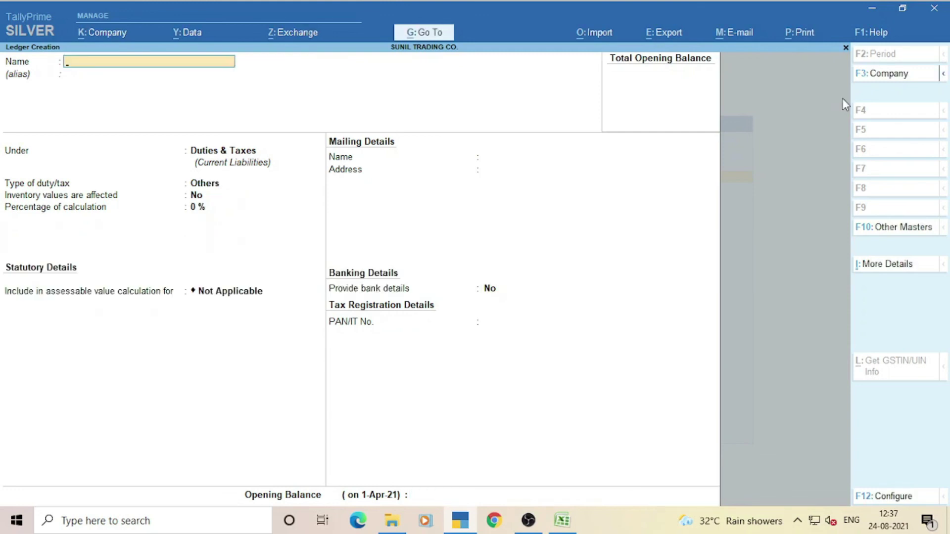
Name a new ledger CGST without an alias, keep it under Duties & Taxes, and set its type of duty/tax to GST.
text(CGST)
key(Return)
key(Return)
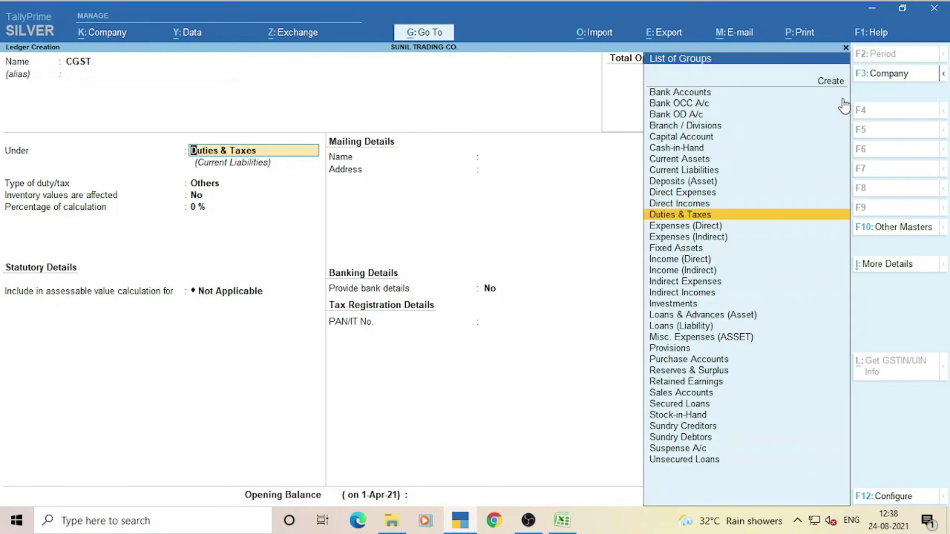
key(Return)
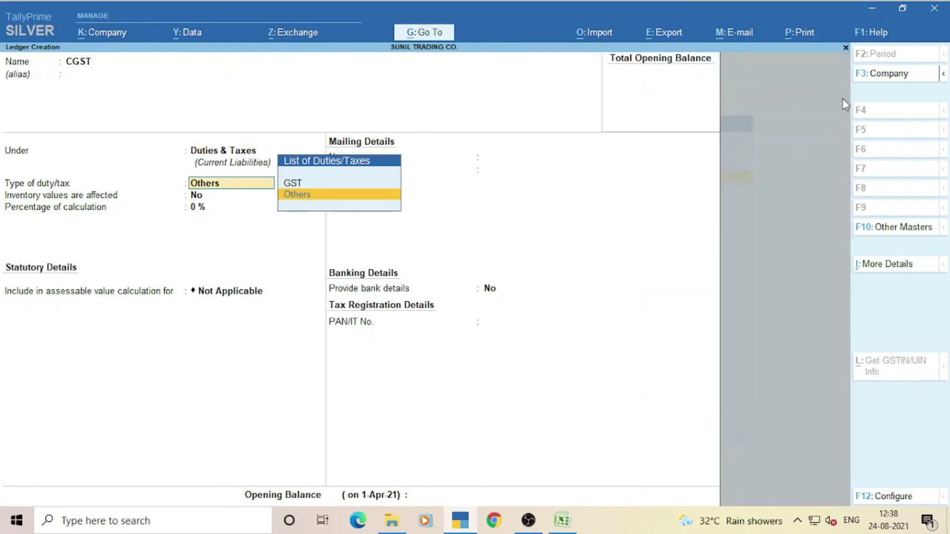
key(Up)
key(Return)
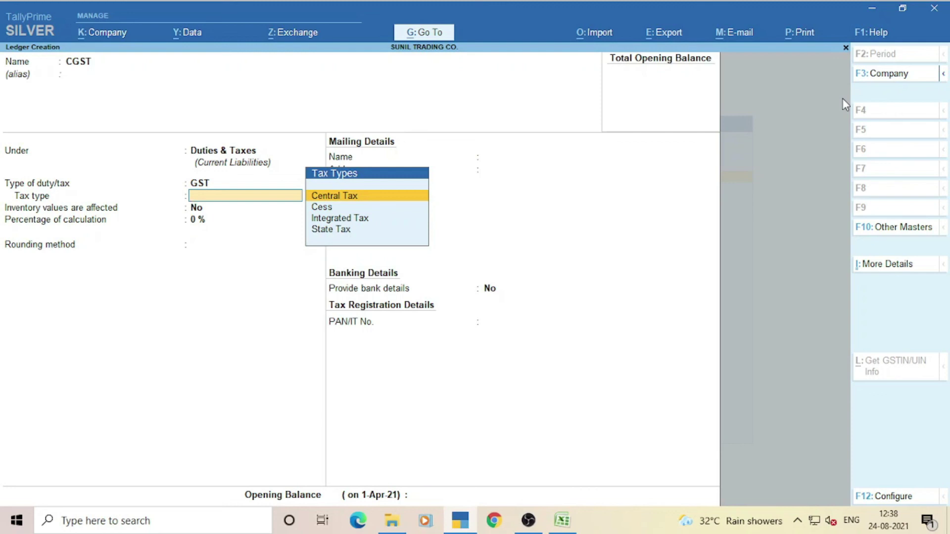
Set the CGST ledger's tax type to Central Tax and its percentage of calculation to 2.5%.
key(Return)
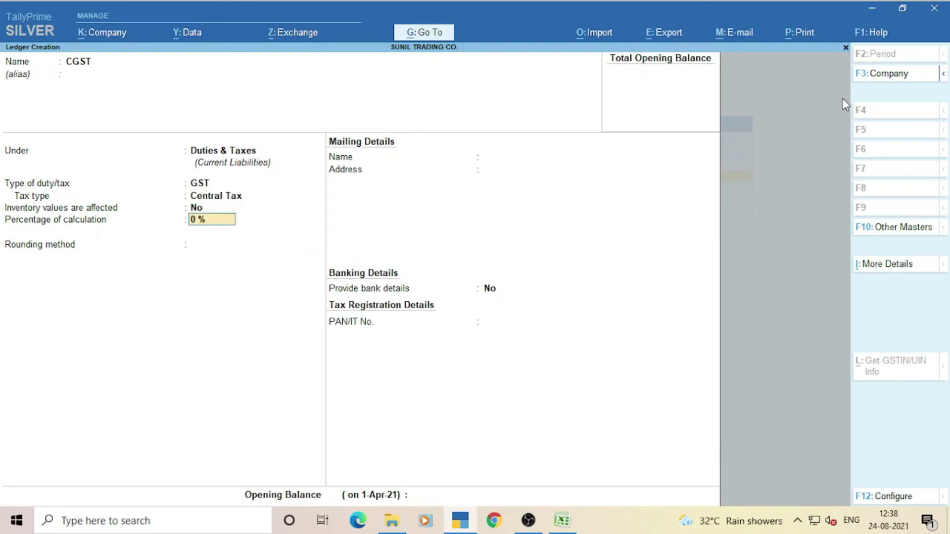
text(2.5)
key(Return)
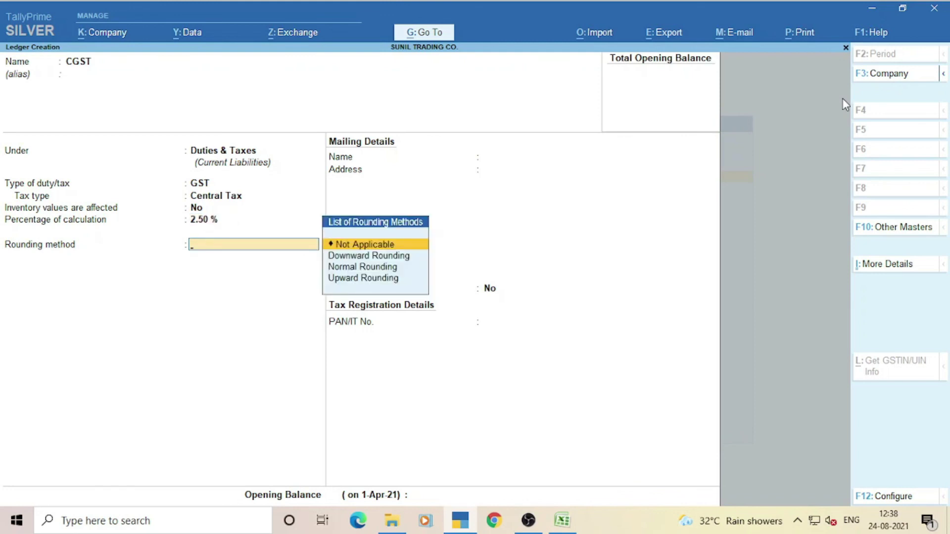
Set the CGST ledger's rounding method to Not Applicable and save it without bank details or an opening balance.
key(Return)
key(Return)
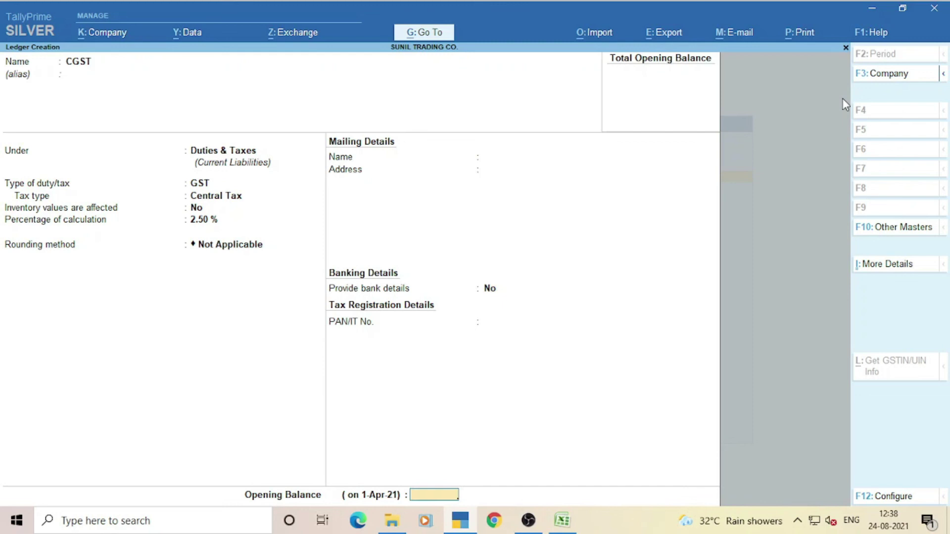
key(Return)
key(Return)
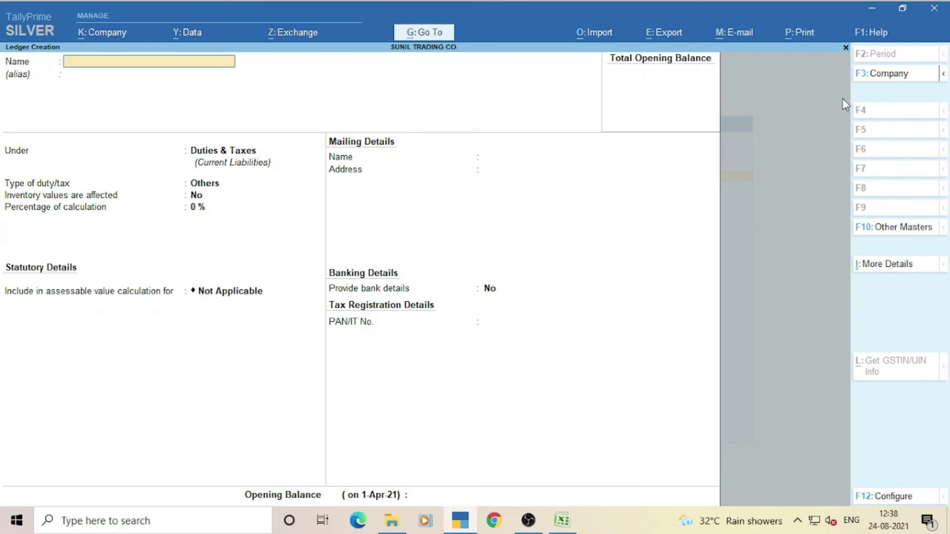
Leave ledger creation without starting another ledger and open the company's list of ledgers for alteration.
key(Escape)
key(Return)
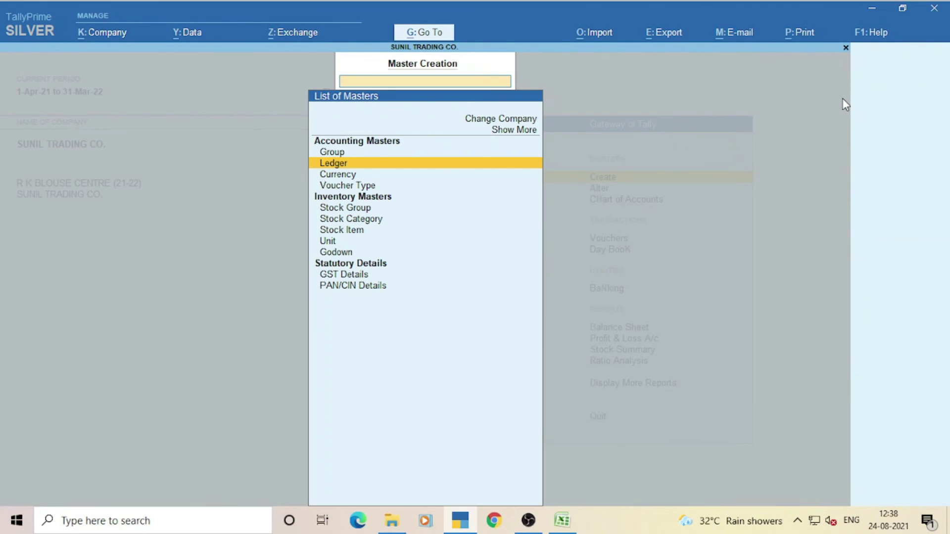
key(Escape)
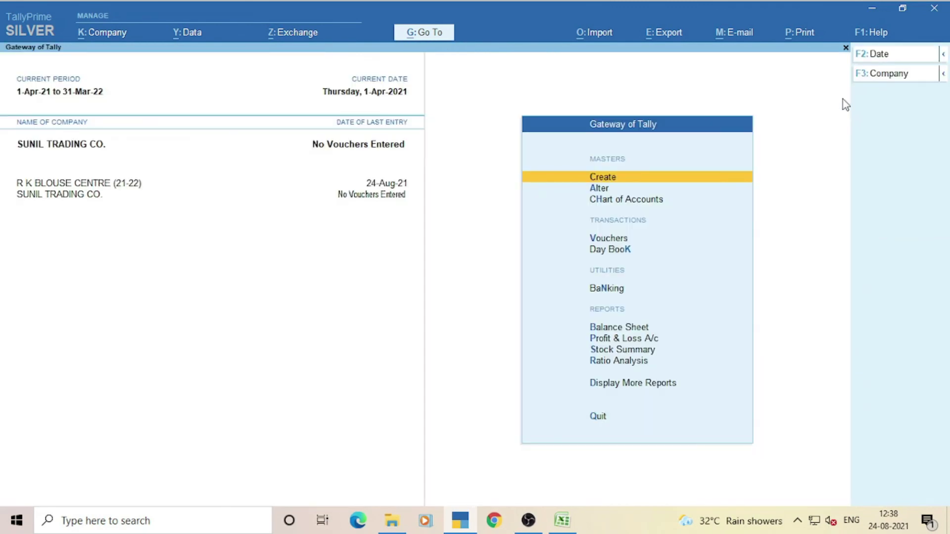
key(Down)
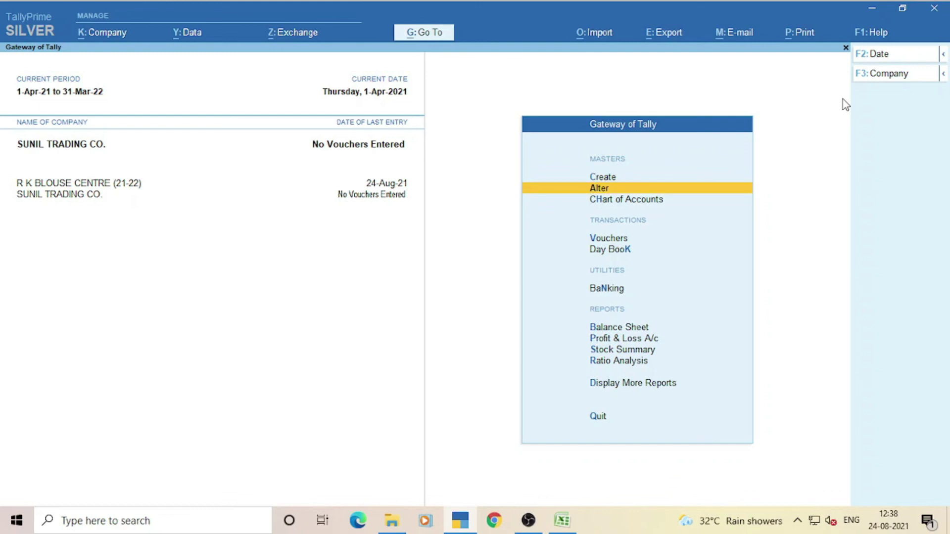
key(Return)
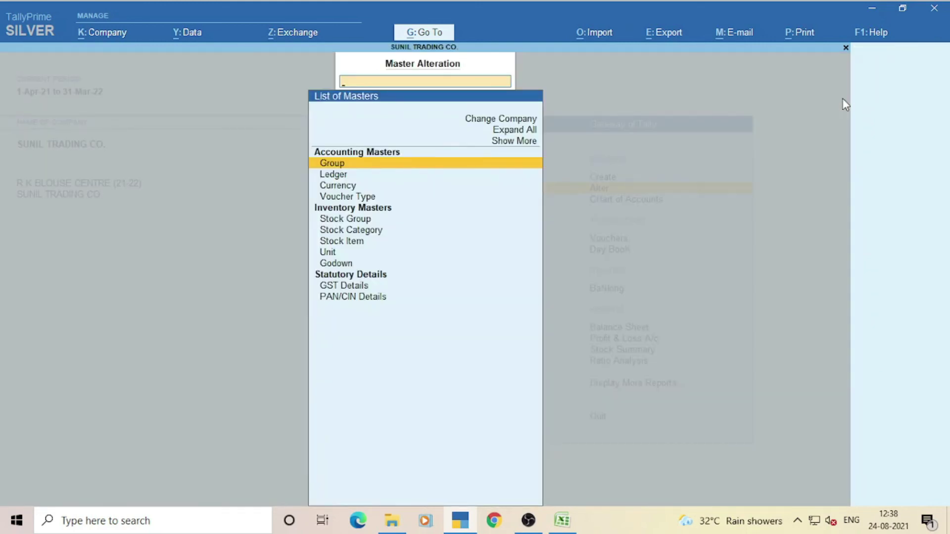
key(Down)
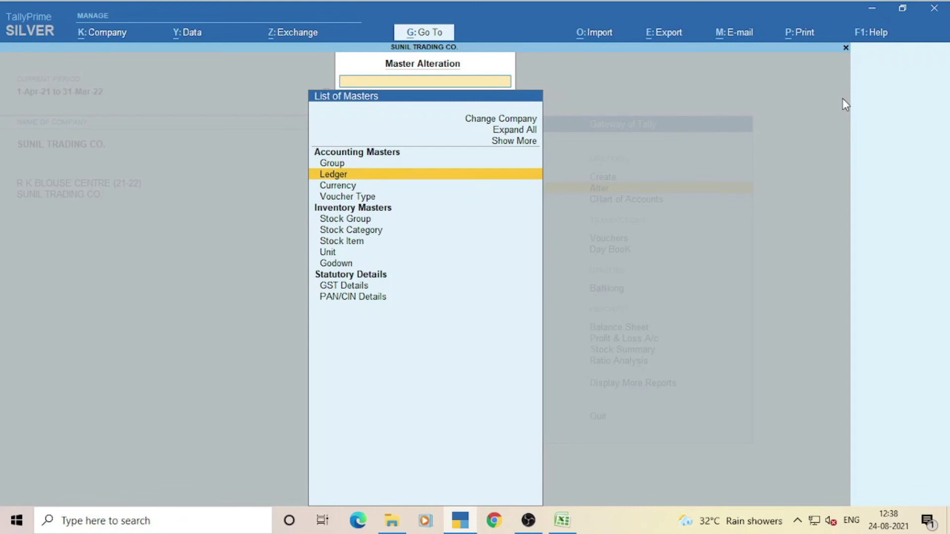
key(Return)
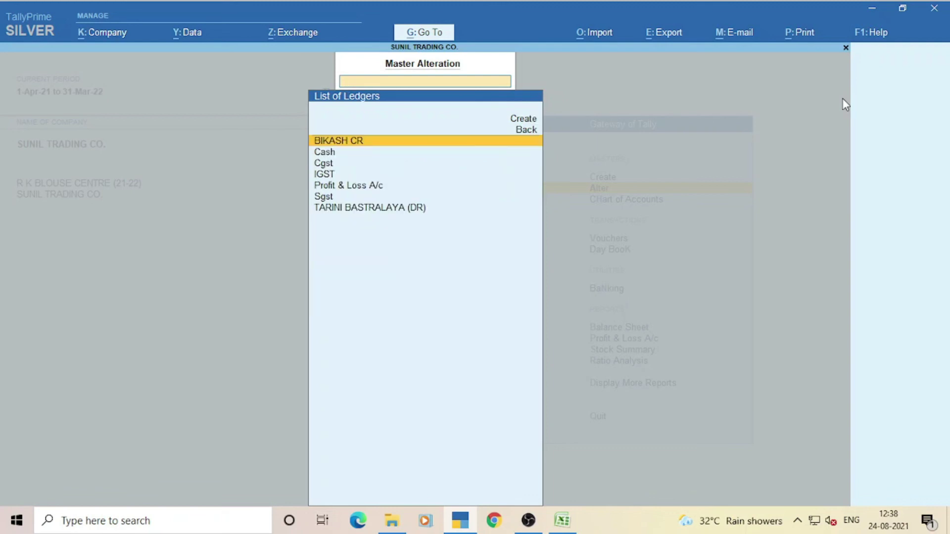
Review the ledgers available for alteration, checking the creditor, CGST, IGST, SGST and debtor entries.
key(Down)
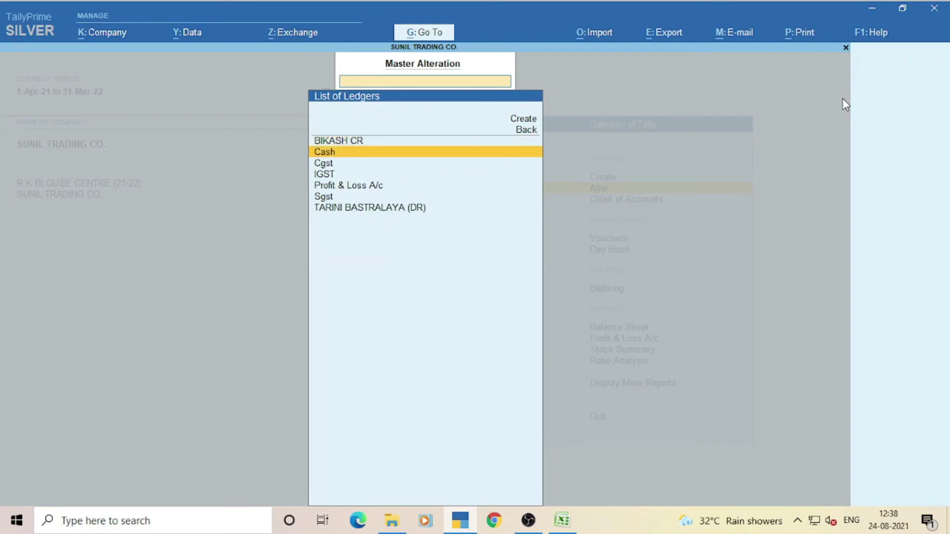
key(Down)
key(Down)
key(Down)
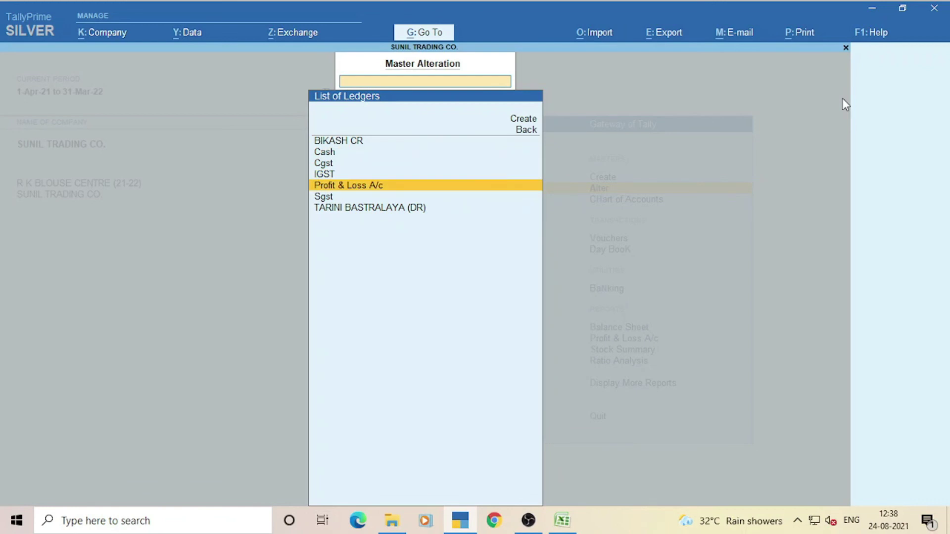
key(Up)
key(Up)
key(Up)
key(Up)
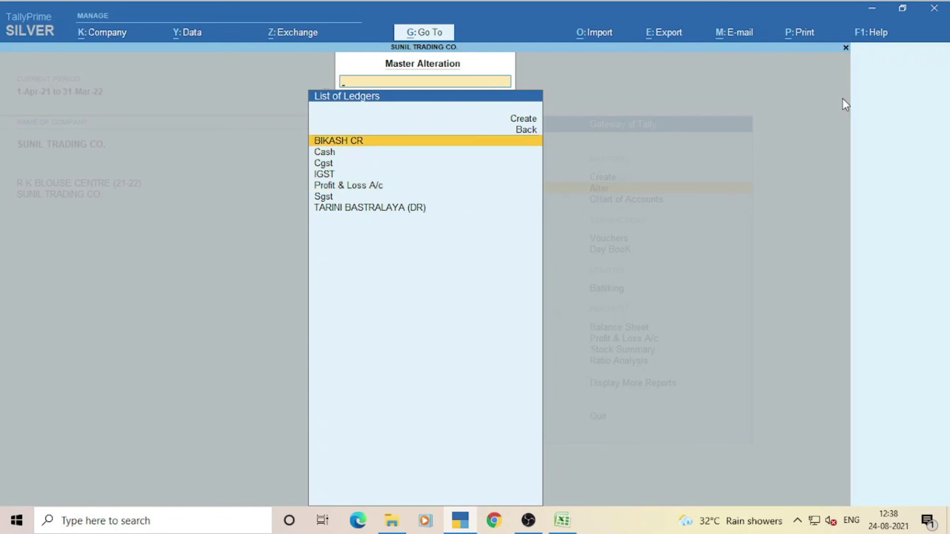
key(Down)
key(Down)
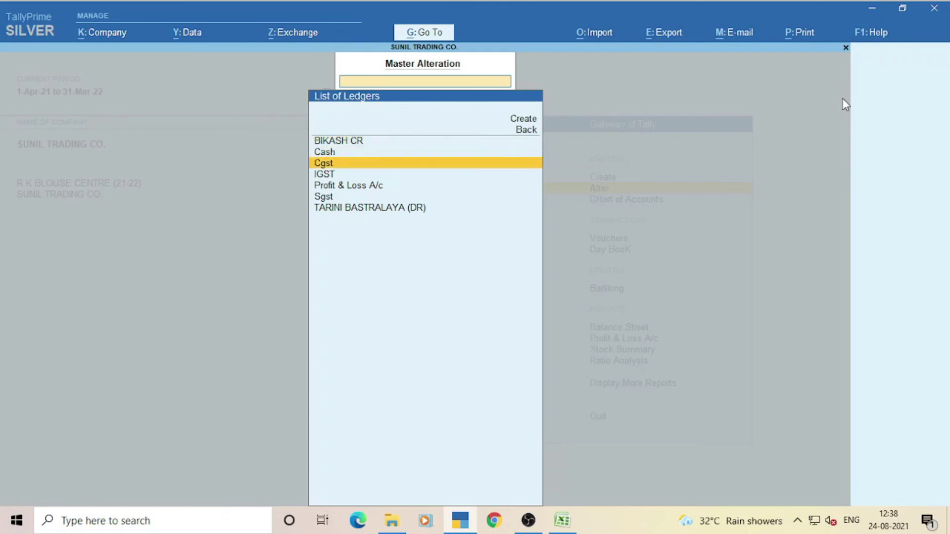
key(Down)
key(Down)
key(Down)
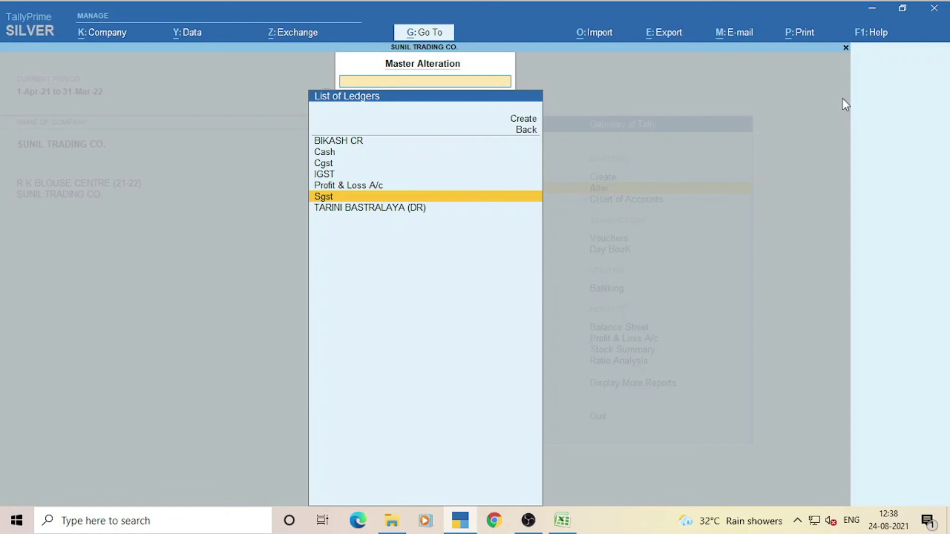
key(Down)
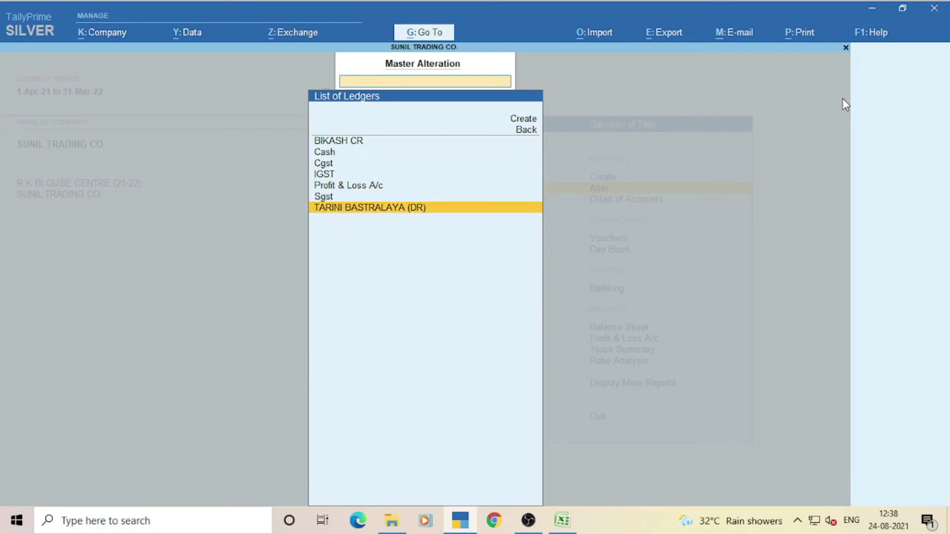